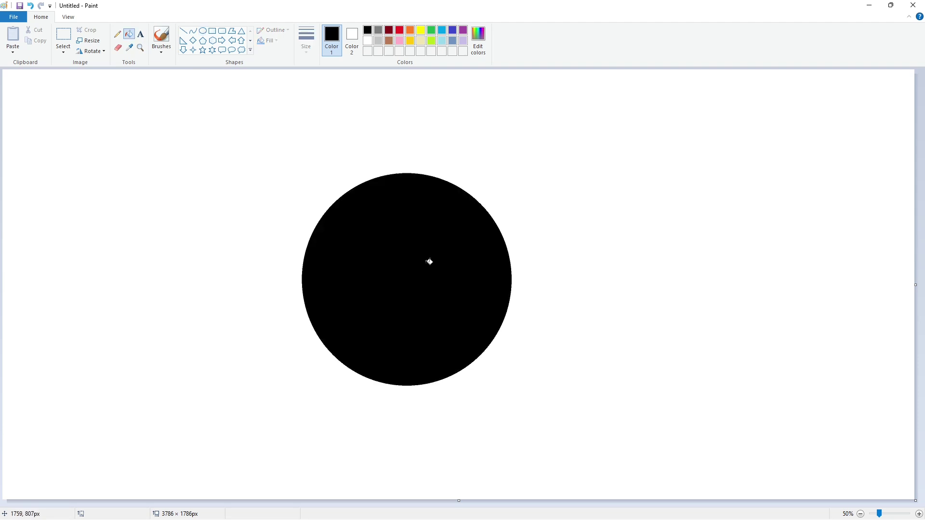
Recolour the black circle lavender and draw a vertical dark red guide line, about 1053 px long, through its centre
{"action": "left_click", "coordinate": [396, 265]}
{"action": "left_click", "coordinate": [183, 31]}
{"action": "left_click", "coordinate": [389, 30]}
{"action": "left_click", "coordinate": [306, 41]}
{"action": "left_click", "coordinate": [327, 91]}
{"action": "left_click_drag", "start_coordinate": [409, 165], "coordinate": [419, 420]}
{"action": "key", "text": "Left"}
{"action": "key", "text": "Left"}
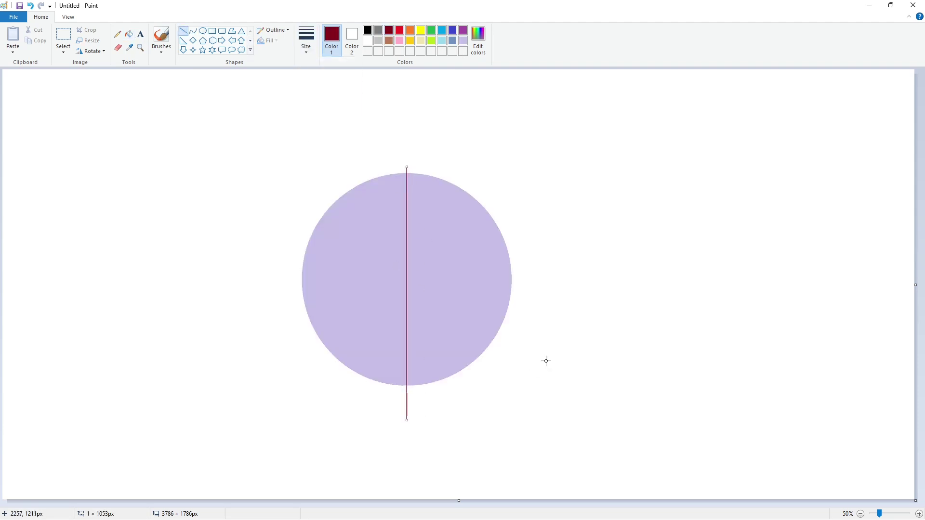
{"action": "left_click", "coordinate": [546, 361]}
Draw the left half of a star and a pointed crown in black outlines beside the guide line
{"action": "left_click", "coordinate": [368, 31]}
{"action": "mouse_move", "coordinate": [400, 192]}
{"action": "left_mouse_down"}
{"action": "mouse_move", "coordinate": [406, 179]}
{"action": "mouse_move", "coordinate": [387, 192]}
{"action": "mouse_move", "coordinate": [393, 219]}
{"action": "mouse_move", "coordinate": [408, 209]}
{"action": "mouse_move", "coordinate": [412, 217]}
{"action": "mouse_move", "coordinate": [368, 206]}
{"action": "mouse_move", "coordinate": [366, 237]}
{"action": "mouse_move", "coordinate": [401, 226]}
{"action": "mouse_move", "coordinate": [387, 229]}
{"action": "left_mouse_up"}
{"action": "key", "text": "ctrl+z"}
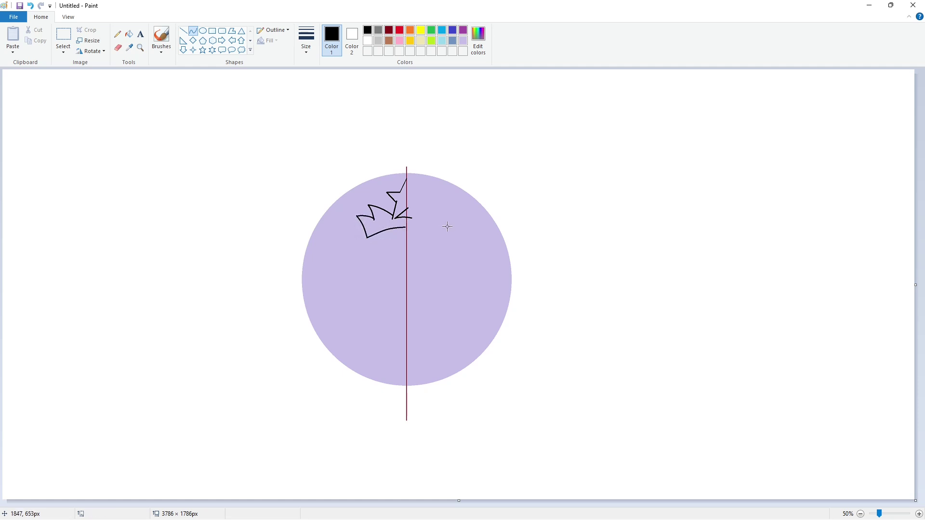
Draw the left half of the face below the crown with curves for the forehead, eye socket, cheek and chin
{"action": "mouse_move", "coordinate": [409, 231]}
{"action": "left_mouse_down"}
{"action": "mouse_move", "coordinate": [387, 241]}
{"action": "mouse_move", "coordinate": [424, 252]}
{"action": "mouse_move", "coordinate": [401, 258]}
{"action": "mouse_move", "coordinate": [403, 251]}
{"action": "left_mouse_up"}
{"action": "left_click", "coordinate": [183, 31]}
{"action": "left_click", "coordinate": [192, 31]}
{"action": "mouse_move", "coordinate": [394, 257]}
{"action": "left_mouse_down"}
{"action": "mouse_move", "coordinate": [386, 256]}
{"action": "mouse_move", "coordinate": [407, 286]}
{"action": "mouse_move", "coordinate": [385, 277]}
{"action": "left_mouse_up"}
Add the nose, the open smiling mouth and the left eye inside the face outline
{"action": "left_click", "coordinate": [183, 31]}
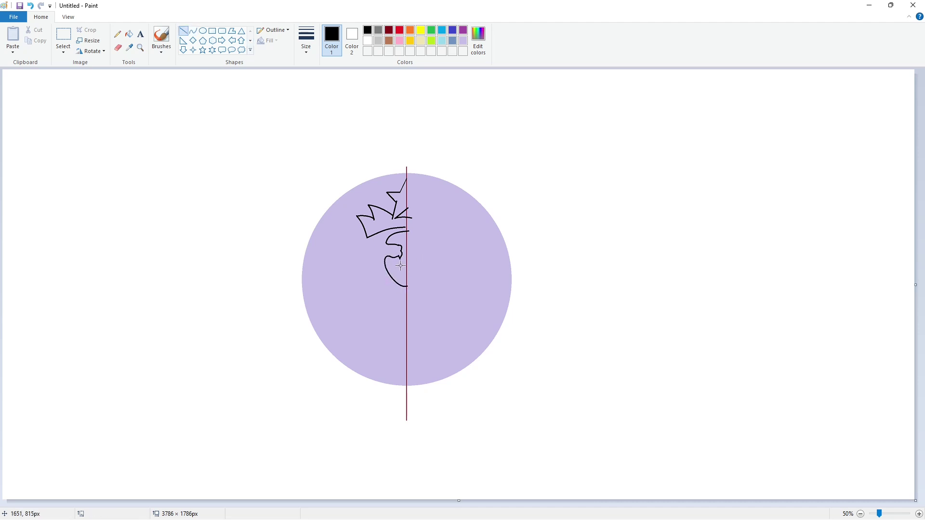
{"action": "left_click", "coordinate": [193, 30]}
{"action": "mouse_move", "coordinate": [398, 271]}
{"action": "left_mouse_down"}
{"action": "mouse_move", "coordinate": [413, 271]}
{"action": "mouse_move", "coordinate": [405, 283]}
{"action": "left_mouse_up"}
{"action": "mouse_move", "coordinate": [388, 251]}
{"action": "left_mouse_down"}
{"action": "mouse_move", "coordinate": [398, 252]}
{"action": "mouse_move", "coordinate": [386, 252]}
{"action": "left_mouse_up"}
{"action": "left_click", "coordinate": [398, 253]}
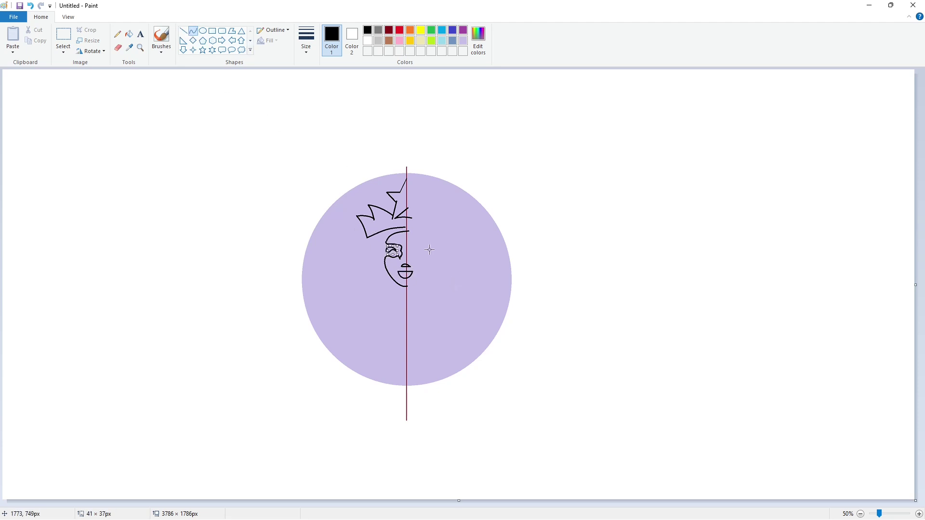
Draw the neck and the wavy inner hair edge from the chin down to the circle's lower edge
{"action": "mouse_move", "coordinate": [405, 290]}
{"action": "left_mouse_down"}
{"action": "mouse_move", "coordinate": [384, 307]}
{"action": "mouse_move", "coordinate": [390, 298]}
{"action": "mouse_move", "coordinate": [391, 328]}
{"action": "mouse_move", "coordinate": [417, 321]}
{"action": "mouse_move", "coordinate": [390, 328]}
{"action": "mouse_move", "coordinate": [393, 356]}
{"action": "mouse_move", "coordinate": [400, 340]}
{"action": "mouse_move", "coordinate": [388, 384]}
{"action": "mouse_move", "coordinate": [398, 362]}
{"action": "mouse_move", "coordinate": [387, 376]}
{"action": "left_mouse_up"}
{"action": "left_click", "coordinate": [389, 303]}
{"action": "key", "text": "ctrl+z"}
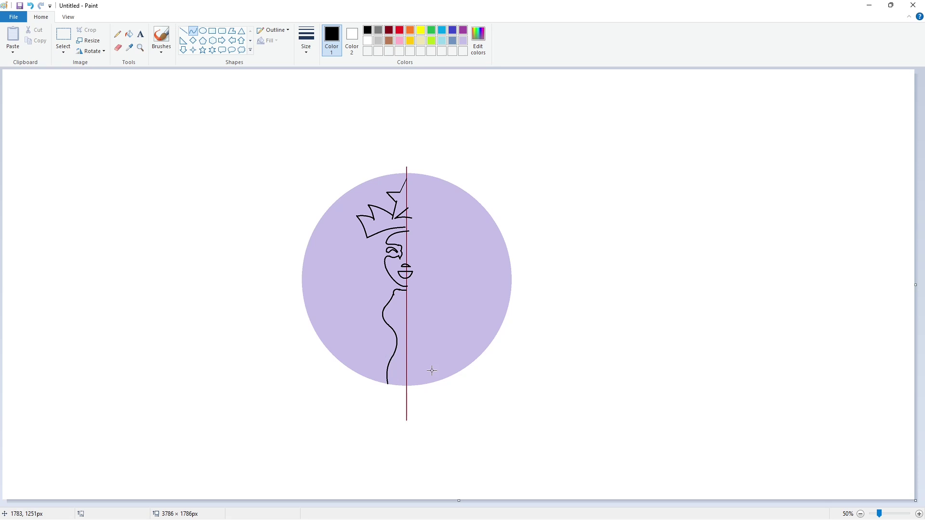
Draw a second wavy hair line from below the crown to the circle's lower edge, following the inner hair edge
{"action": "mouse_move", "coordinate": [390, 233]}
{"action": "left_mouse_down"}
{"action": "mouse_move", "coordinate": [382, 268]}
{"action": "mouse_move", "coordinate": [376, 254]}
{"action": "left_mouse_up"}
{"action": "mouse_move", "coordinate": [383, 269]}
{"action": "left_mouse_down"}
{"action": "mouse_move", "coordinate": [384, 299]}
{"action": "mouse_move", "coordinate": [392, 293]}
{"action": "mouse_move", "coordinate": [381, 326]}
{"action": "left_mouse_up"}
{"action": "mouse_move", "coordinate": [379, 309]}
{"action": "left_mouse_down"}
{"action": "mouse_move", "coordinate": [389, 352]}
{"action": "mouse_move", "coordinate": [392, 336]}
{"action": "mouse_move", "coordinate": [381, 381]}
{"action": "mouse_move", "coordinate": [384, 362]}
{"action": "left_mouse_up"}
{"action": "left_click", "coordinate": [423, 309]}
{"action": "key", "text": "ctrl+z"}
{"action": "left_click", "coordinate": [430, 316]}
{"action": "key", "text": "ctrl+z"}
{"action": "left_click", "coordinate": [413, 316]}
{"action": "left_click", "coordinate": [399, 351]}
{"action": "left_click", "coordinate": [438, 354]}
Add a third wavy hair line parallel to the previous two, running from the forehead to the circle's lower edge
{"action": "mouse_move", "coordinate": [384, 234]}
{"action": "left_mouse_down"}
{"action": "mouse_move", "coordinate": [379, 273]}
{"action": "mouse_move", "coordinate": [373, 252]}
{"action": "mouse_move", "coordinate": [382, 292]}
{"action": "mouse_move", "coordinate": [379, 285]}
{"action": "mouse_move", "coordinate": [369, 320]}
{"action": "mouse_move", "coordinate": [383, 353]}
{"action": "mouse_move", "coordinate": [389, 336]}
{"action": "mouse_move", "coordinate": [374, 381]}
{"action": "mouse_move", "coordinate": [382, 359]}
{"action": "left_mouse_up"}
{"action": "left_click", "coordinate": [404, 269]}
{"action": "left_click", "coordinate": [383, 294]}
{"action": "left_click", "coordinate": [367, 332]}
{"action": "key", "text": "ctrl+z"}
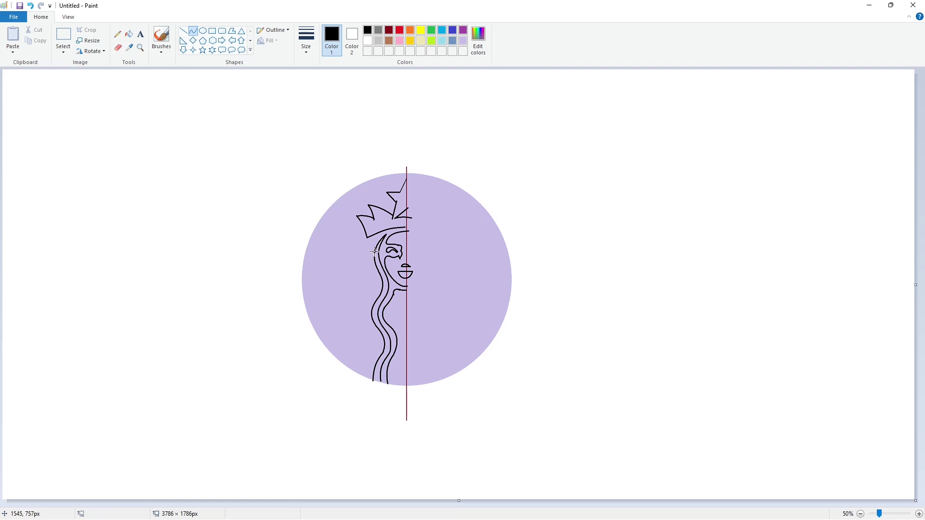
Draw a fourth wavy hair line outside the existing ones, from the crown's base to the circle's lower edge
{"action": "mouse_move", "coordinate": [377, 237]}
{"action": "left_mouse_down"}
{"action": "mouse_move", "coordinate": [368, 326]}
{"action": "mouse_move", "coordinate": [368, 306]}
{"action": "mouse_move", "coordinate": [358, 314]}
{"action": "mouse_move", "coordinate": [383, 354]}
{"action": "mouse_move", "coordinate": [379, 340]}
{"action": "mouse_move", "coordinate": [370, 377]}
{"action": "left_mouse_up"}
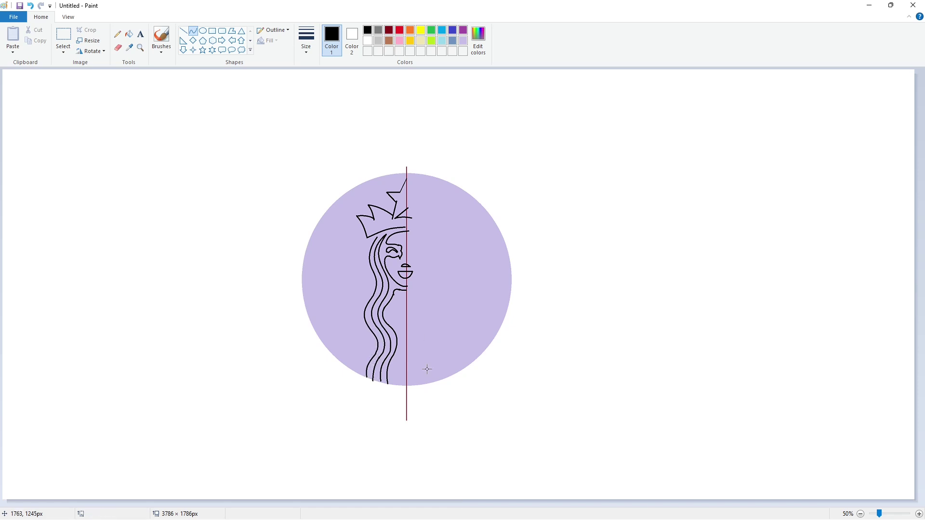
{"action": "key", "text": "ctrl+z"}
{"action": "key", "text": "ctrl+y"}
{"action": "key", "text": "ctrl+z"}
{"action": "key", "text": "ctrl+y"}
Draw a fifth wavy hair line outside the fourth, continuing down to the circle's lower edge
{"action": "mouse_move", "coordinate": [378, 236]}
{"action": "left_mouse_down"}
{"action": "mouse_move", "coordinate": [371, 271]}
{"action": "mouse_move", "coordinate": [362, 254]}
{"action": "mouse_move", "coordinate": [366, 298]}
{"action": "left_mouse_up"}
{"action": "mouse_move", "coordinate": [369, 288]}
{"action": "left_mouse_down"}
{"action": "mouse_move", "coordinate": [362, 325]}
{"action": "mouse_move", "coordinate": [355, 315]}
{"action": "mouse_move", "coordinate": [371, 353]}
{"action": "mouse_move", "coordinate": [375, 338]}
{"action": "mouse_move", "coordinate": [360, 375]}
{"action": "left_mouse_up"}
{"action": "left_click", "coordinate": [375, 288]}
{"action": "left_click", "coordinate": [436, 293]}
{"action": "left_click", "coordinate": [355, 316]}
{"action": "left_click", "coordinate": [377, 326]}
{"action": "left_click", "coordinate": [375, 337]}
{"action": "left_click", "coordinate": [371, 359]}
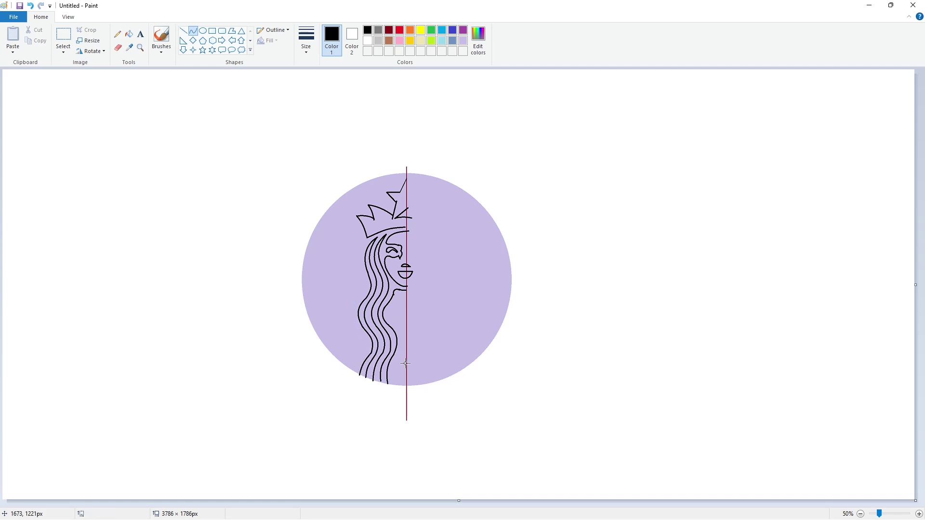
Draw the outermost hair lines ending at mid-height and a short curved lock at the circle's lower-left edge
{"action": "left_click_drag", "start_coordinate": [360, 253], "coordinate": [359, 255]}
{"action": "left_click", "coordinate": [363, 274]}
{"action": "left_click", "coordinate": [359, 261]}
{"action": "mouse_move", "coordinate": [361, 281]}
{"action": "left_mouse_down"}
{"action": "mouse_move", "coordinate": [355, 330]}
{"action": "mouse_move", "coordinate": [357, 255]}
{"action": "left_mouse_up"}
{"action": "mouse_move", "coordinate": [353, 256]}
{"action": "left_mouse_down"}
{"action": "mouse_move", "coordinate": [361, 248]}
{"action": "mouse_move", "coordinate": [359, 294]}
{"action": "mouse_move", "coordinate": [347, 316]}
{"action": "mouse_move", "coordinate": [355, 374]}
{"action": "mouse_move", "coordinate": [364, 357]}
{"action": "mouse_move", "coordinate": [354, 373]}
{"action": "mouse_move", "coordinate": [349, 363]}
{"action": "left_mouse_up"}
{"action": "double_click", "coordinate": [347, 305]}
{"action": "left_click", "coordinate": [407, 306]}
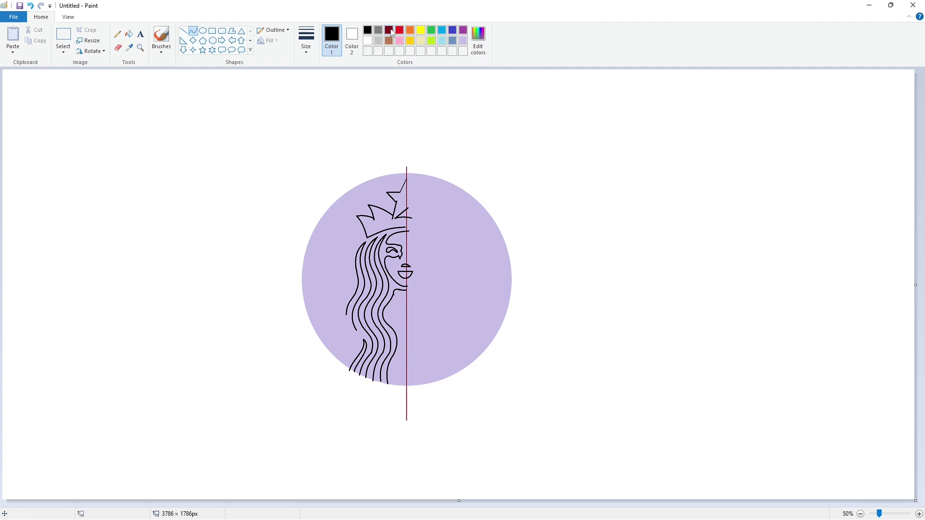
{"action": "left_click", "coordinate": [203, 31]}
{"action": "left_click_drag", "start_coordinate": [352, 236], "coordinate": [518, 416]}
{"action": "left_click_drag", "start_coordinate": [440, 351], "coordinate": [413, 343]}
{"action": "left_click_drag", "start_coordinate": [324, 317], "coordinate": [341, 315]}
{"action": "left_click_drag", "start_coordinate": [416, 407], "coordinate": [415, 378]}
{"action": "left_click_drag", "start_coordinate": [340, 303], "coordinate": [329, 308]}
{"action": "left_click_drag", "start_coordinate": [413, 377], "coordinate": [410, 392]}
{"action": "left_click_drag", "start_coordinate": [413, 227], "coordinate": [414, 223]}
{"action": "key", "text": "ctrl+z"}
Draw a large curve left of the hair, from the crown's base to the circle's lower-left edge, as the tail's inner edge
{"action": "left_click", "coordinate": [193, 31]}
{"action": "left_click_drag", "start_coordinate": [362, 240], "coordinate": [345, 363]}
{"action": "left_click_drag", "start_coordinate": [354, 286], "coordinate": [318, 324]}
{"action": "left_click", "coordinate": [318, 324]}
{"action": "left_click", "coordinate": [470, 321]}
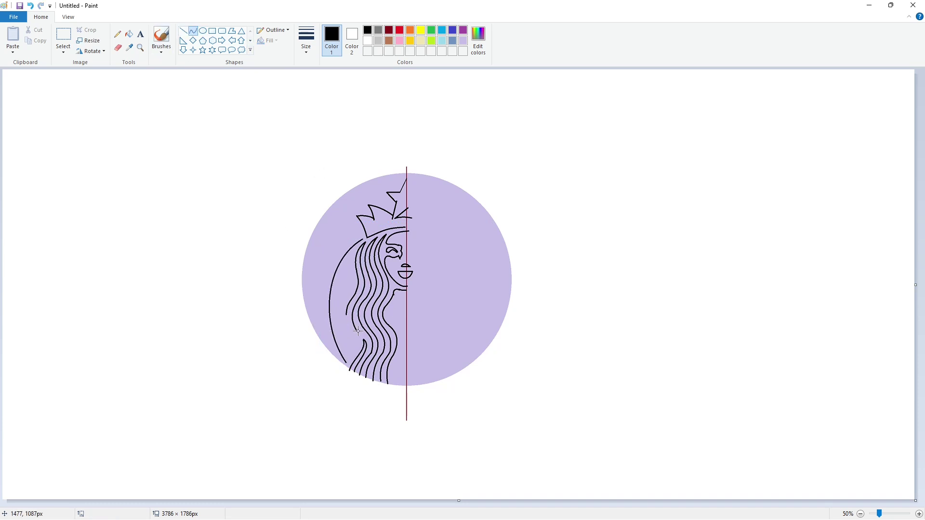
Draw the arm between the hair and the tail curve, and add parallel stripes between the tail curve and the circle's left edge
{"action": "mouse_move", "coordinate": [357, 331]}
{"action": "left_mouse_down"}
{"action": "mouse_move", "coordinate": [332, 344]}
{"action": "mouse_move", "coordinate": [342, 320]}
{"action": "left_mouse_up"}
{"action": "left_click", "coordinate": [183, 30]}
{"action": "mouse_move", "coordinate": [343, 355]}
{"action": "left_mouse_down"}
{"action": "mouse_move", "coordinate": [331, 359]}
{"action": "mouse_move", "coordinate": [333, 336]}
{"action": "mouse_move", "coordinate": [313, 335]}
{"action": "mouse_move", "coordinate": [323, 326]}
{"action": "mouse_move", "coordinate": [311, 322]}
{"action": "left_mouse_up"}
{"action": "left_click", "coordinate": [194, 31]}
{"action": "left_click_drag", "start_coordinate": [371, 320], "coordinate": [308, 322]}
{"action": "mouse_move", "coordinate": [328, 317]}
{"action": "left_mouse_down"}
{"action": "mouse_move", "coordinate": [304, 308]}
{"action": "mouse_move", "coordinate": [319, 305]}
{"action": "mouse_move", "coordinate": [302, 302]}
{"action": "mouse_move", "coordinate": [318, 295]}
{"action": "mouse_move", "coordinate": [302, 300]}
{"action": "mouse_move", "coordinate": [344, 282]}
{"action": "mouse_move", "coordinate": [318, 297]}
{"action": "mouse_move", "coordinate": [314, 290]}
{"action": "left_mouse_up"}
{"action": "key", "text": "ctrl+z"}
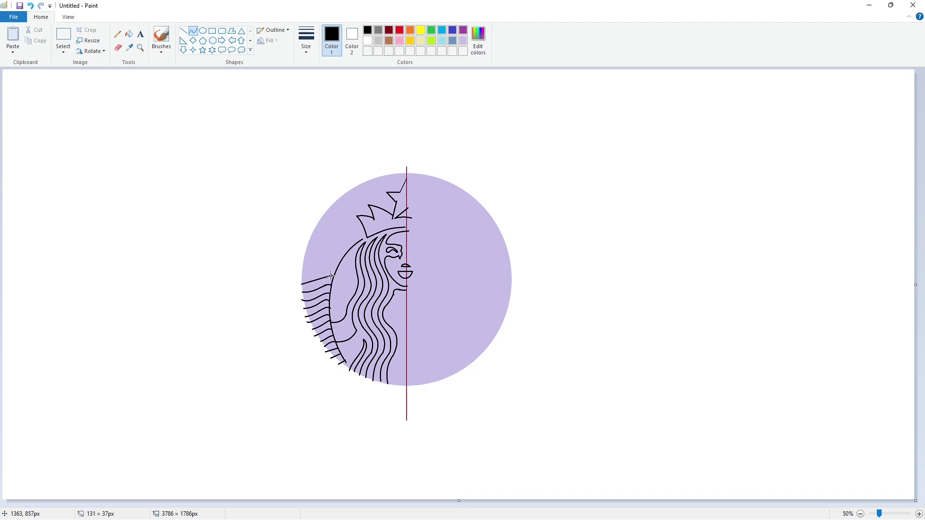
Outline the forked tail fin above the stripes with curves and fill it with black
{"action": "mouse_move", "coordinate": [327, 277]}
{"action": "left_mouse_down"}
{"action": "mouse_move", "coordinate": [325, 266]}
{"action": "mouse_move", "coordinate": [343, 260]}
{"action": "mouse_move", "coordinate": [306, 266]}
{"action": "mouse_move", "coordinate": [322, 261]}
{"action": "mouse_move", "coordinate": [320, 219]}
{"action": "mouse_move", "coordinate": [335, 243]}
{"action": "mouse_move", "coordinate": [379, 234]}
{"action": "left_mouse_up"}
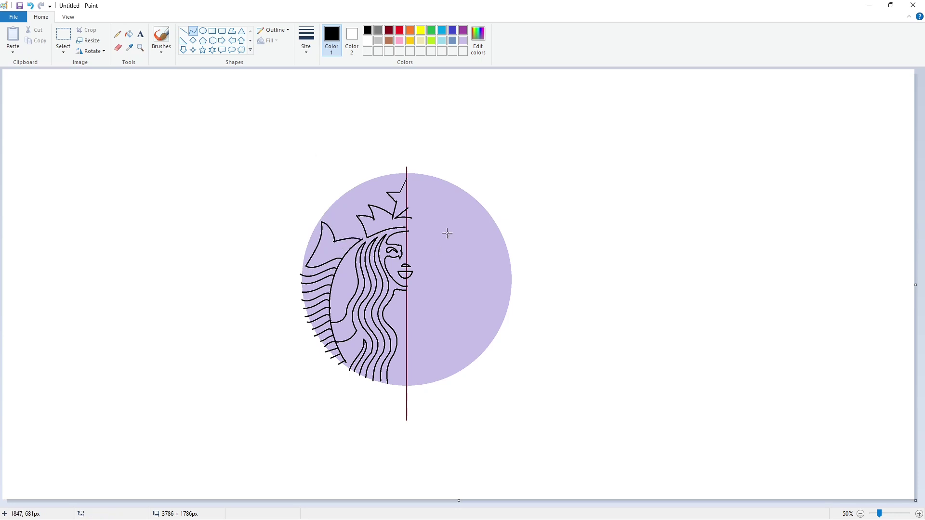
{"action": "left_click", "coordinate": [129, 34]}
{"action": "left_click", "coordinate": [330, 260]}
{"action": "key", "text": "ctrl+z"}
{"action": "key", "text": "ctrl+y"}
{"action": "key", "text": "ctrl+z"}
{"action": "left_click", "coordinate": [331, 260]}
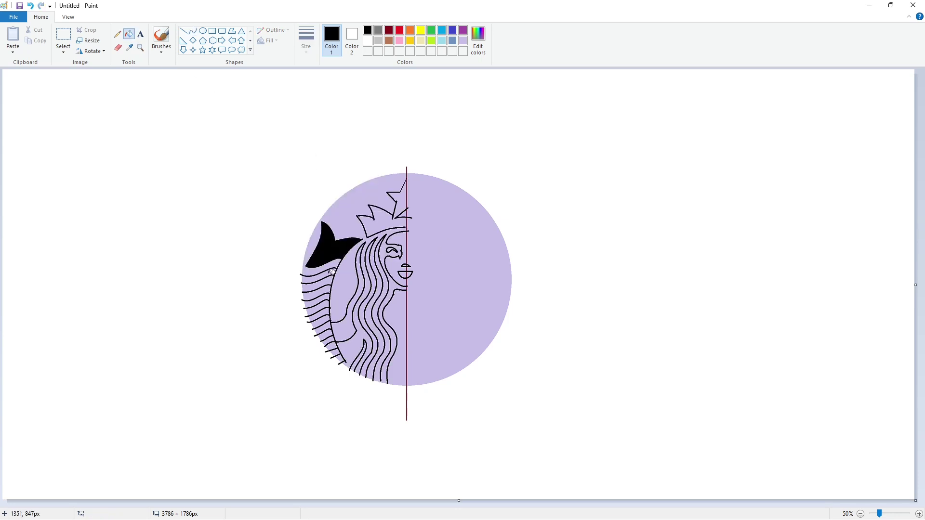
Fill every other stripe of the tail with black, from below the fin down to the lowest stripe
{"action": "left_click", "coordinate": [331, 276]}
{"action": "left_click", "coordinate": [330, 292]}
{"action": "left_click", "coordinate": [330, 308]}
{"action": "left_click", "coordinate": [330, 322]}
{"action": "left_click", "coordinate": [332, 335]}
{"action": "left_click", "coordinate": [334, 346]}
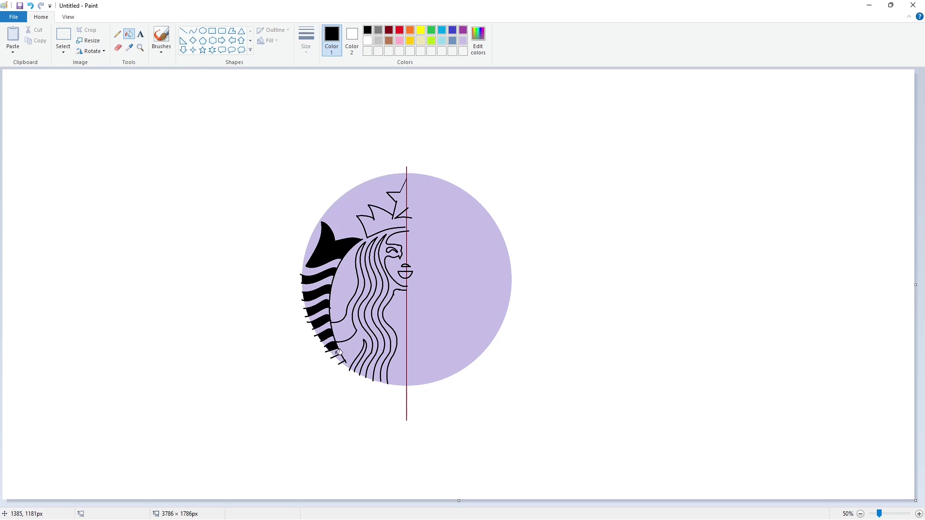
{"action": "left_click", "coordinate": [340, 359]}
Fill the arm, the closed alternate hair strands, the torso and the left half of the face with black
{"action": "left_click", "coordinate": [347, 325]}
{"action": "left_click", "coordinate": [366, 345]}
{"action": "left_click", "coordinate": [360, 359]}
{"action": "left_click", "coordinate": [383, 340]}
{"action": "key", "text": "ctrl+z"}
{"action": "left_click", "coordinate": [403, 312]}
{"action": "left_click", "coordinate": [396, 266]}
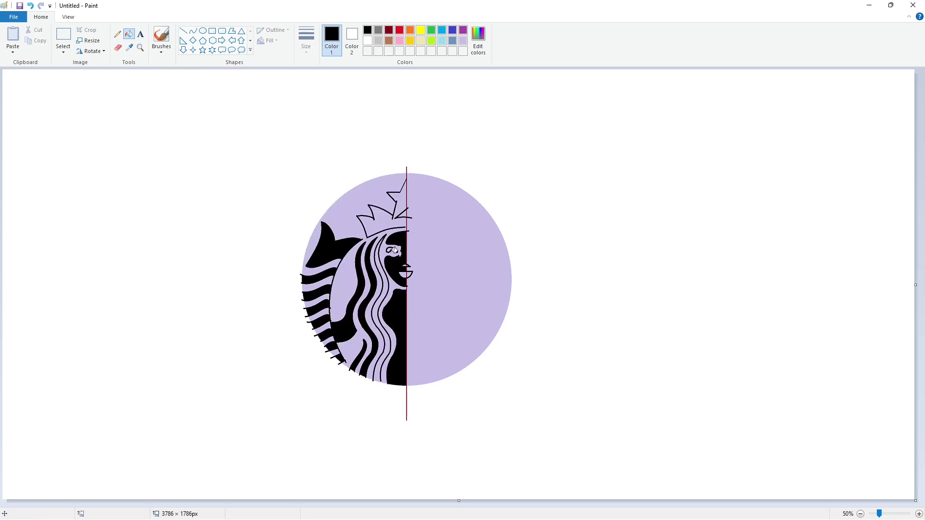
{"action": "left_click", "coordinate": [394, 249]}
{"action": "key", "text": "ctrl+z"}
Close the innermost open hair strand's lower end with a short line and fill the strand, crown and half star with black
{"action": "scroll", "coordinate": [523, 418], "scroll_direction": "up", "scroll_amount": 1}
{"action": "left_click", "coordinate": [184, 30]}
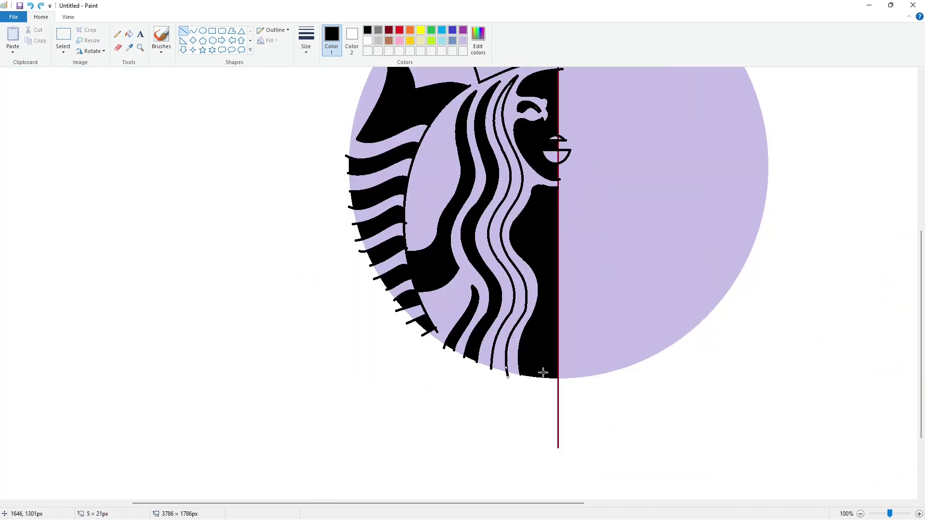
{"action": "scroll", "coordinate": [541, 372], "scroll_direction": "up", "scroll_amount": 3}
{"action": "left_click", "coordinate": [129, 34]}
{"action": "left_click", "coordinate": [490, 127]}
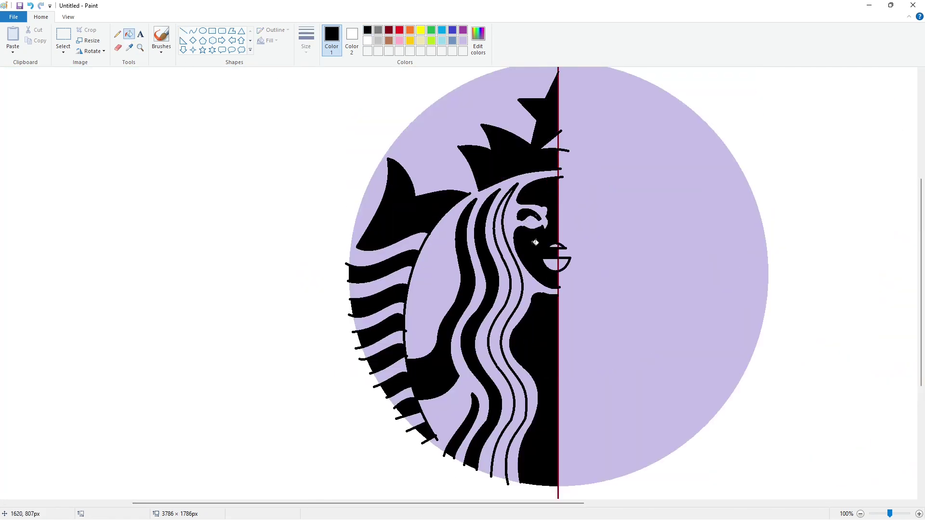
{"action": "left_click", "coordinate": [517, 237]}
{"action": "left_click", "coordinate": [117, 34]}
{"action": "left_click", "coordinate": [306, 41]}
{"action": "left_click", "coordinate": [329, 123]}
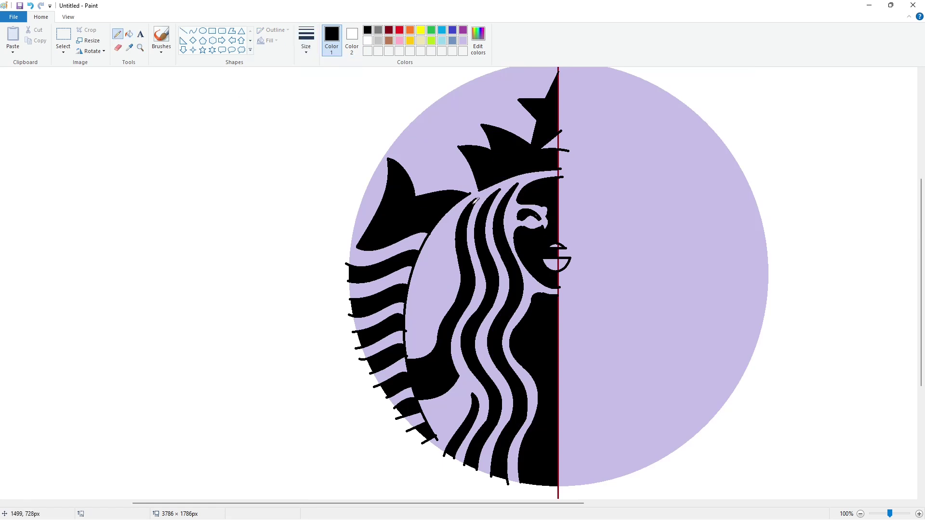
Cover the black line along the tail's inner edge with lavender lines so the stripes, fin and arm are separated
{"action": "left_click", "coordinate": [183, 30]}
{"action": "left_click", "coordinate": [463, 40]}
{"action": "left_click", "coordinate": [306, 41]}
{"action": "left_click", "coordinate": [328, 123]}
{"action": "left_click_drag", "start_coordinate": [463, 192], "coordinate": [476, 198]}
{"action": "left_click_drag", "start_coordinate": [429, 234], "coordinate": [407, 321]}
{"action": "left_click", "coordinate": [420, 343]}
{"action": "left_click", "coordinate": [306, 41]}
{"action": "left_click", "coordinate": [327, 81]}
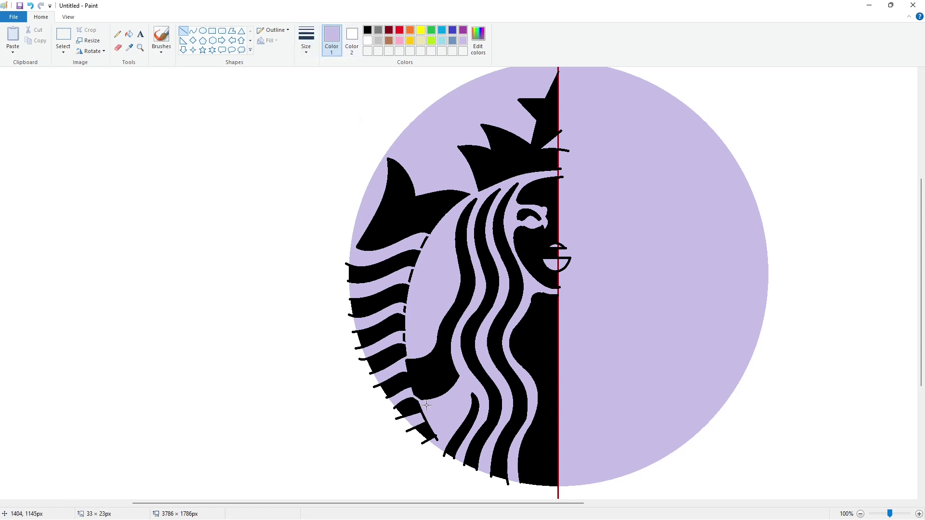
{"action": "left_click", "coordinate": [306, 41]}
{"action": "left_click", "coordinate": [324, 105]}
Fill the area outside the circle with lavender to merge it with the circle, and recolour the merged background white
{"action": "left_click", "coordinate": [129, 34]}
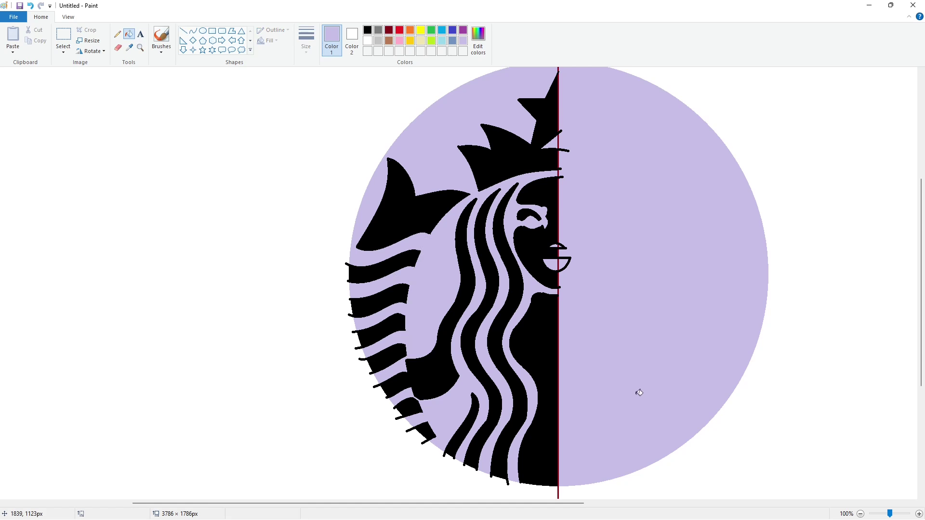
{"action": "scroll", "coordinate": [760, 227], "scroll_direction": "up", "scroll_amount": 4}
{"action": "left_click", "coordinate": [760, 227]}
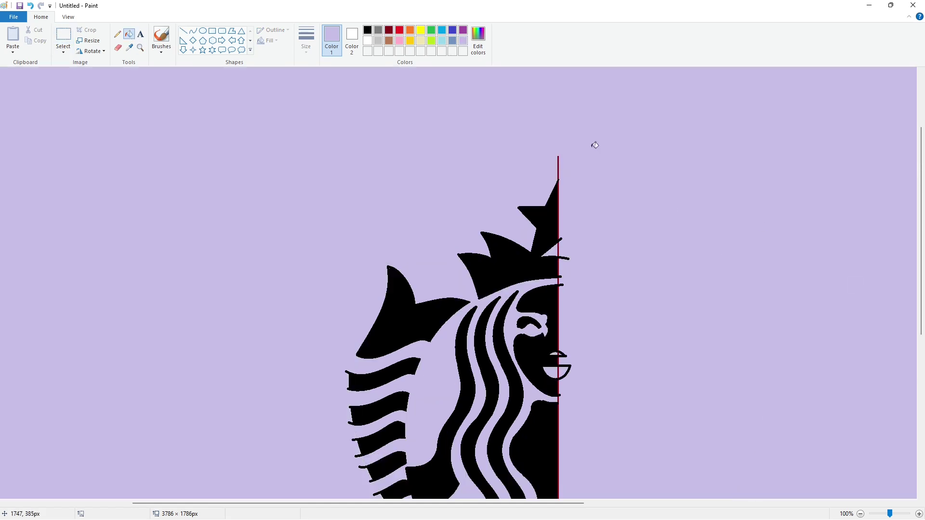
{"action": "left_click", "coordinate": [699, 234]}
{"action": "scroll", "coordinate": [605, 397], "scroll_direction": "down", "scroll_amount": 1}
{"action": "left_click", "coordinate": [63, 36]}
{"action": "left_click_drag", "start_coordinate": [154, 117], "coordinate": [418, 428]}
{"action": "left_click", "coordinate": [569, 420]}
Redraw the vertical dark red line along the half figure's centre edge and fill it with white to cut off overshooting strokes
{"action": "scroll", "coordinate": [569, 420], "scroll_direction": "up", "scroll_amount": 1}
{"action": "scroll", "coordinate": [655, 418], "scroll_direction": "right", "scroll_amount": 10}
{"action": "scroll", "coordinate": [655, 418], "scroll_direction": "left", "scroll_amount": 4}
{"action": "left_click", "coordinate": [129, 34]}
{"action": "left_click", "coordinate": [573, 171]}
{"action": "left_click", "coordinate": [573, 172]}
{"action": "left_click", "coordinate": [445, 141]}
{"action": "left_click", "coordinate": [389, 30]}
{"action": "left_click", "coordinate": [183, 30]}
{"action": "left_click_drag", "start_coordinate": [448, 70], "coordinate": [449, 499]}
{"action": "left_click", "coordinate": [129, 33]}
{"action": "left_click", "coordinate": [368, 41]}
{"action": "left_click", "coordinate": [449, 118]}
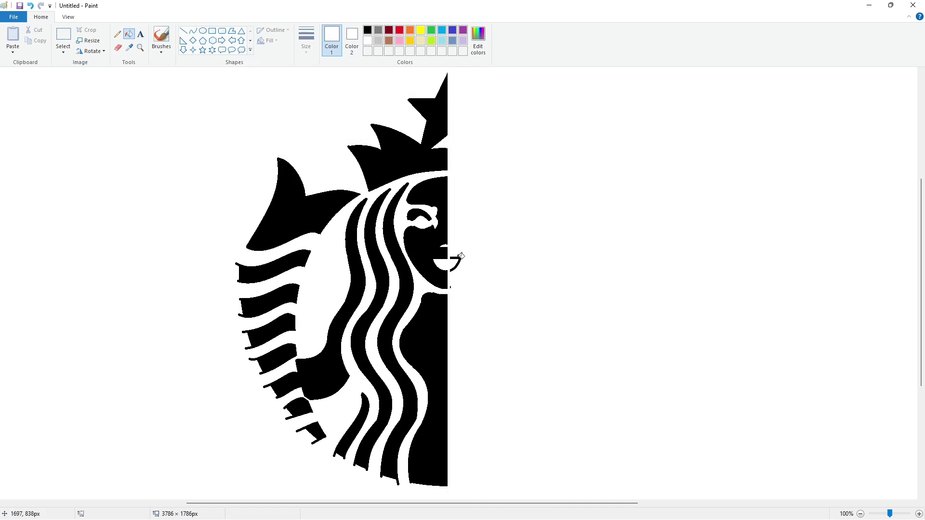
Copy the half figure, flip it horizontally and join it transparently to the original as the right half
{"action": "left_click", "coordinate": [183, 30]}
{"action": "scroll", "coordinate": [160, 138], "scroll_direction": "down", "scroll_amount": 1}
{"action": "key", "text": "ctrl+a"}
{"action": "left_click_drag", "start_coordinate": [161, 138], "coordinate": [496, 413]}
{"action": "scroll", "coordinate": [574, 472], "scroll_direction": "up", "scroll_amount": 1}
{"action": "scroll", "coordinate": [574, 473], "scroll_direction": "up", "scroll_amount": 2}
{"action": "left_click", "coordinate": [63, 51]}
{"action": "left_click", "coordinate": [84, 138]}
{"action": "left_click_drag", "start_coordinate": [540, 249], "coordinate": [500, 172]}
{"action": "left_click", "coordinate": [698, 396]}
{"action": "scroll", "coordinate": [778, 434], "scroll_direction": "down", "scroll_amount": 1}
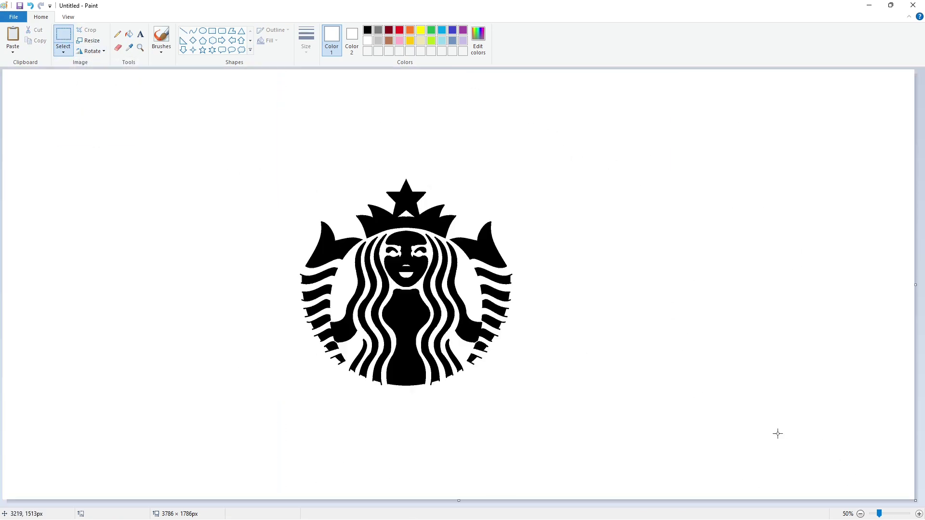
Try to fill the background around the completed figure with lavender
{"action": "left_click", "coordinate": [464, 40]}
{"action": "left_click", "coordinate": [128, 33]}
{"action": "left_click", "coordinate": [507, 290]}
{"action": "key", "text": "ctrl+z"}
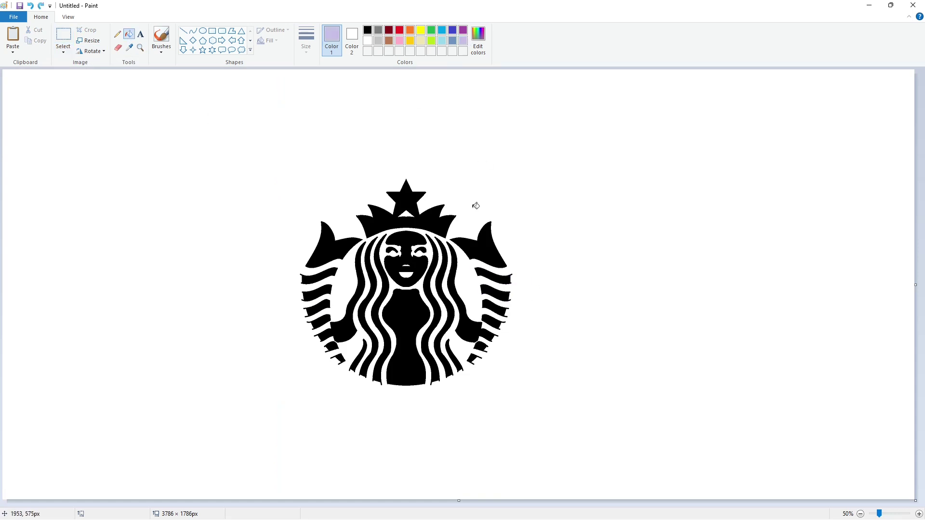
Draw a dark red circle of about 867 × 891 px fitted tightly around the siren figure
{"action": "left_click", "coordinate": [390, 30]}
{"action": "left_click", "coordinate": [203, 31]}
{"action": "left_click_drag", "start_coordinate": [255, 160], "coordinate": [550, 446]}
{"action": "mouse_move", "coordinate": [482, 385]}
{"action": "left_mouse_down"}
{"action": "mouse_move", "coordinate": [481, 363]}
{"action": "mouse_move", "coordinate": [446, 428]}
{"action": "left_mouse_up"}
{"action": "left_click_drag", "start_coordinate": [409, 456], "coordinate": [408, 386]}
{"action": "left_click_drag", "start_coordinate": [262, 279], "coordinate": [302, 280]}
{"action": "left_click_drag", "start_coordinate": [554, 279], "coordinate": [512, 314]}
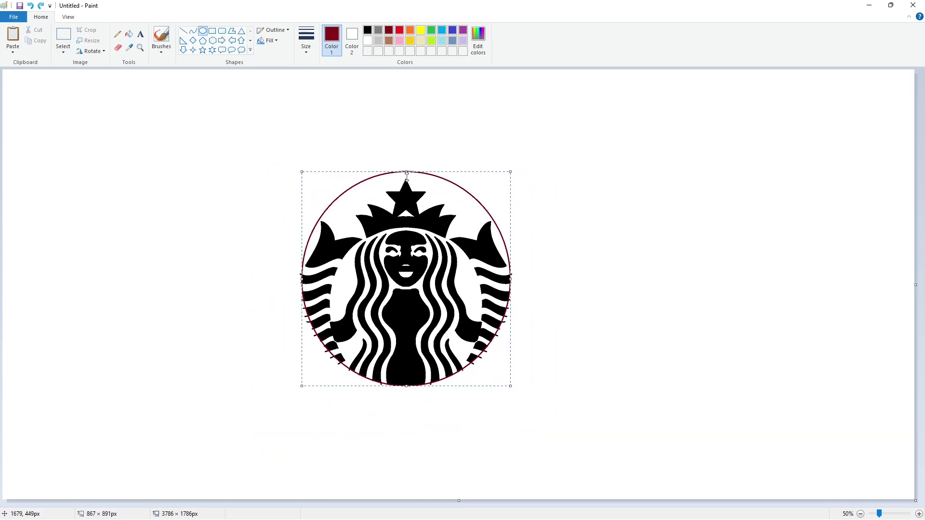
{"action": "left_click", "coordinate": [131, 70]}
Fill the area outside the circle black and recolour it white to remove the strokes that overshoot the circle
{"action": "left_click", "coordinate": [129, 34]}
{"action": "left_click", "coordinate": [368, 30]}
{"action": "left_click", "coordinate": [409, 90]}
{"action": "left_click", "coordinate": [368, 41]}
{"action": "left_click", "coordinate": [409, 90]}
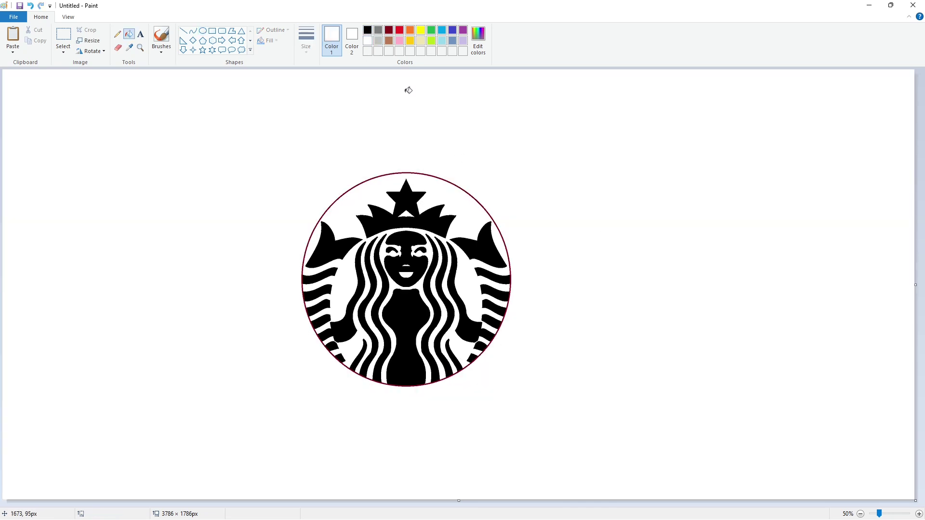
Fill the white background inside the circle and the siren's mouth with purple
{"action": "left_click", "coordinate": [463, 30]}
{"action": "left_click", "coordinate": [435, 193]}
{"action": "left_click", "coordinate": [406, 275]}
Fill the area outside the circle dark red to merge it with the outline, and recolour the merged area white
{"action": "left_click", "coordinate": [389, 30]}
{"action": "left_click", "coordinate": [487, 123]}
{"action": "left_click", "coordinate": [368, 30]}
{"action": "left_click", "coordinate": [521, 187]}
{"action": "left_click", "coordinate": [369, 41]}
{"action": "key", "text": "ctrl+z"}
{"action": "left_click", "coordinate": [539, 184]}
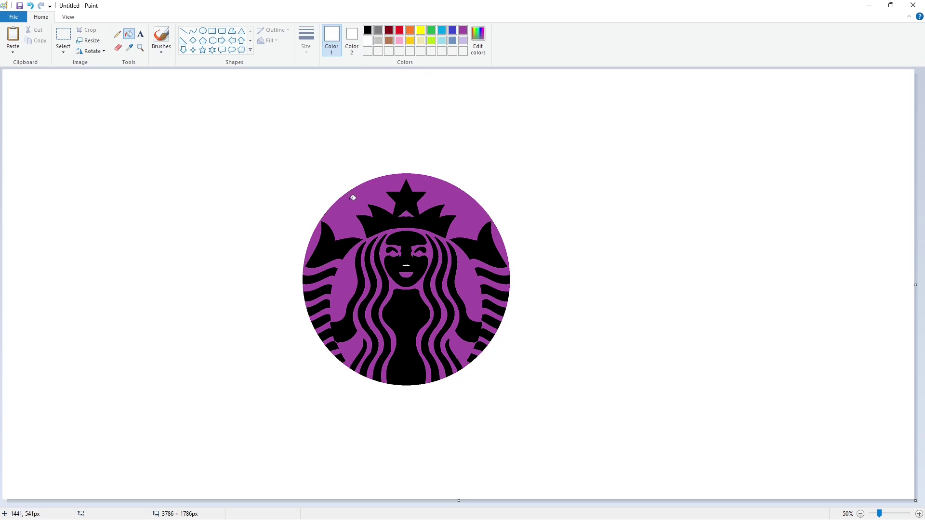
Fill the star and crown, the face and both eyelids white, and the small nose shape indigo
{"action": "left_click", "coordinate": [385, 201]}
{"action": "left_click", "coordinate": [406, 250]}
{"action": "key", "text": "ctrl+z"}
{"action": "left_click", "coordinate": [368, 30]}
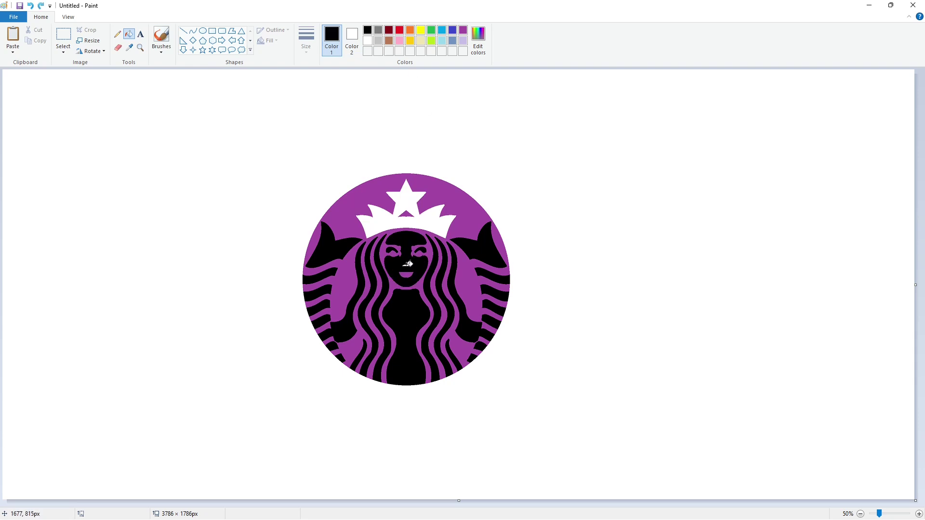
{"action": "left_click", "coordinate": [453, 30]}
{"action": "left_click_drag", "start_coordinate": [877, 514], "coordinate": [890, 514]}
{"action": "left_click", "coordinate": [367, 40]}
{"action": "left_click", "coordinate": [497, 232]}
{"action": "left_click", "coordinate": [466, 214]}
{"action": "left_click", "coordinate": [524, 214]}
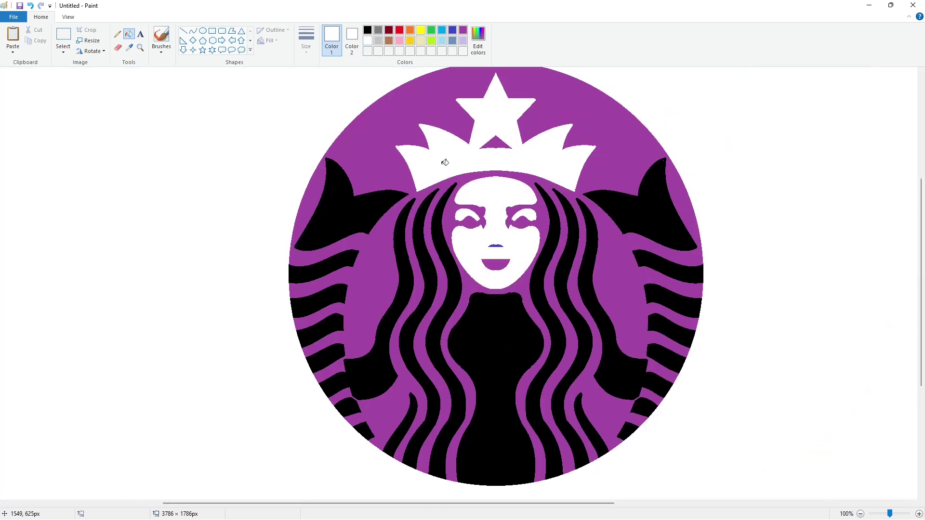
Fill the siren's body and the black hair strands, arm, tail stripes and tail fin of the right half white
{"action": "left_click", "coordinate": [515, 313]}
{"action": "left_click", "coordinate": [539, 302]}
{"action": "left_click", "coordinate": [588, 308]}
{"action": "left_click", "coordinate": [591, 415]}
{"action": "left_click", "coordinate": [637, 429]}
{"action": "left_click", "coordinate": [646, 407]}
{"action": "left_click", "coordinate": [668, 359]}
{"action": "left_click", "coordinate": [684, 270]}
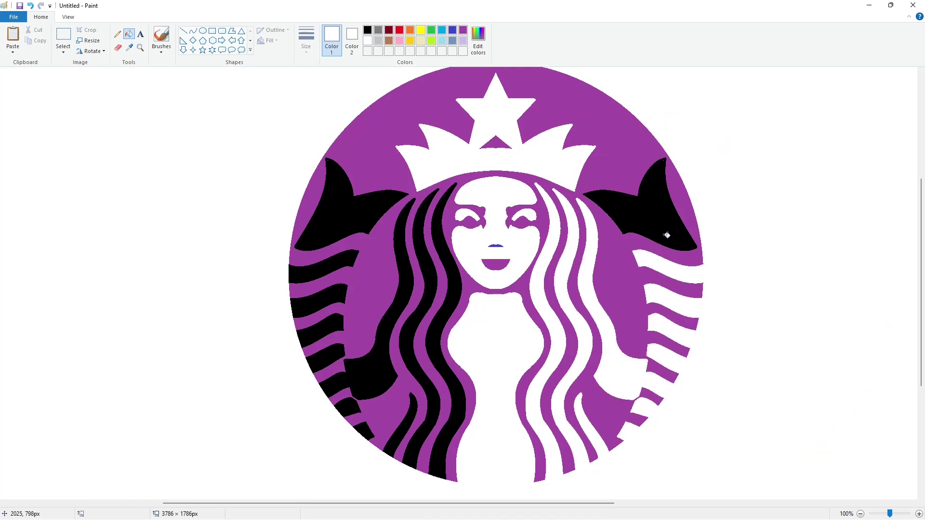
{"action": "left_click", "coordinate": [670, 208]}
Fill the black hair strands, arm, tail stripes and tail fin of the left half white
{"action": "left_click", "coordinate": [448, 270]}
{"action": "left_click", "coordinate": [366, 298]}
{"action": "left_click", "coordinate": [403, 425]}
{"action": "left_click", "coordinate": [349, 407]}
{"action": "left_click", "coordinate": [325, 359]}
{"action": "left_click", "coordinate": [318, 301]}
{"action": "left_click", "coordinate": [333, 203]}
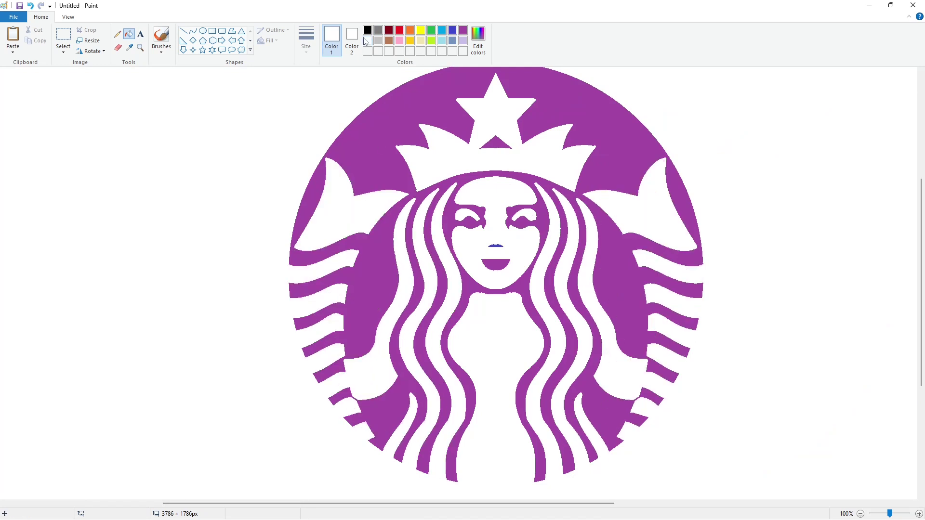
Fill the purple background, the small triangle under the star, the nose and the mouth black
{"action": "left_click", "coordinate": [367, 30]}
{"action": "left_click", "coordinate": [496, 154]}
{"action": "left_click", "coordinate": [509, 199]}
{"action": "right_click", "coordinate": [500, 241]}
{"action": "right_click", "coordinate": [516, 154]}
{"action": "left_click", "coordinate": [553, 118]}
{"action": "left_click", "coordinate": [496, 142]}
{"action": "left_click", "coordinate": [496, 246]}
{"action": "left_click", "coordinate": [497, 264]}
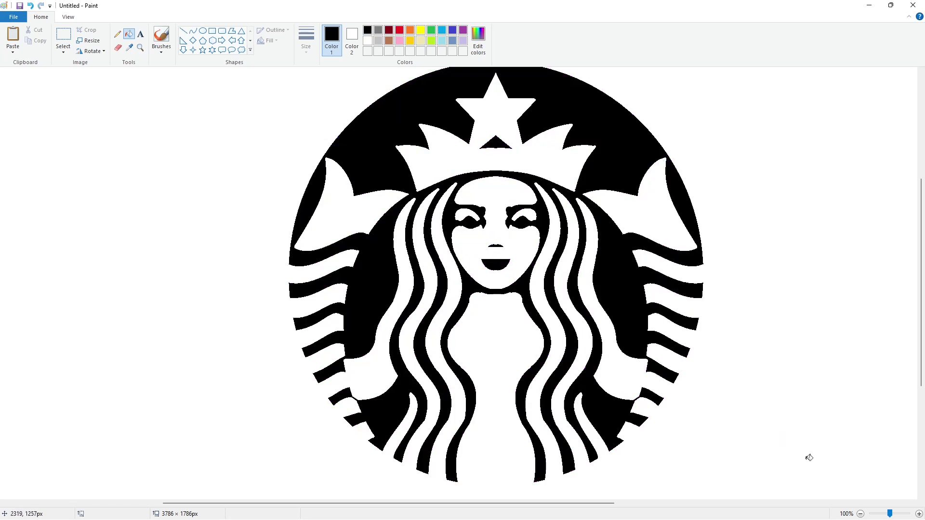
Draw a curved nose shadow beneath the inner end of the right-hand eyebrow and fill it black
{"action": "left_click", "coordinate": [860, 514]}
{"action": "left_click", "coordinate": [193, 30]}
{"action": "left_click", "coordinate": [306, 39]}
{"action": "left_click", "coordinate": [330, 103]}
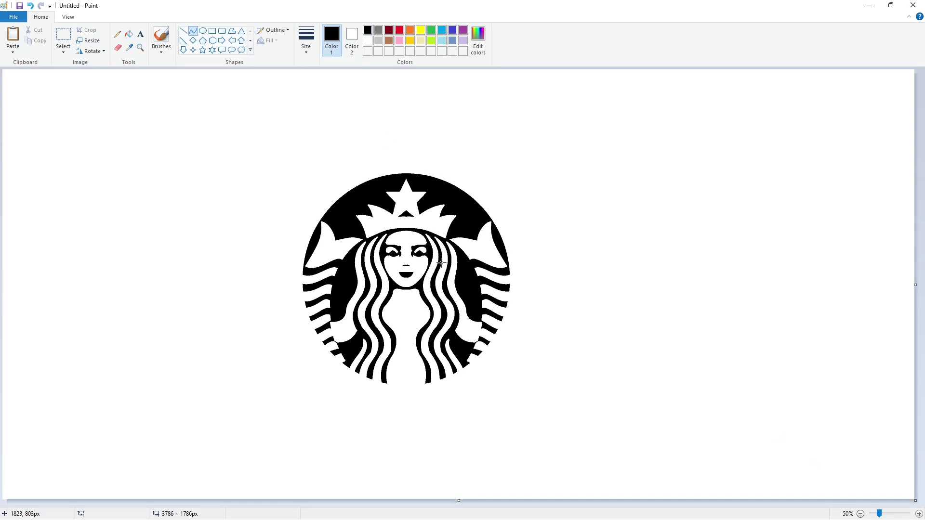
{"action": "mouse_move", "coordinate": [432, 255]}
{"action": "left_mouse_down"}
{"action": "mouse_move", "coordinate": [416, 243]}
{"action": "mouse_move", "coordinate": [408, 260]}
{"action": "mouse_move", "coordinate": [405, 243]}
{"action": "mouse_move", "coordinate": [420, 261]}
{"action": "left_mouse_up"}
{"action": "key", "text": "alt+h"}
{"action": "key", "text": "f"}
{"action": "left_click", "coordinate": [413, 252]}
{"action": "left_click", "coordinate": [304, 86]}
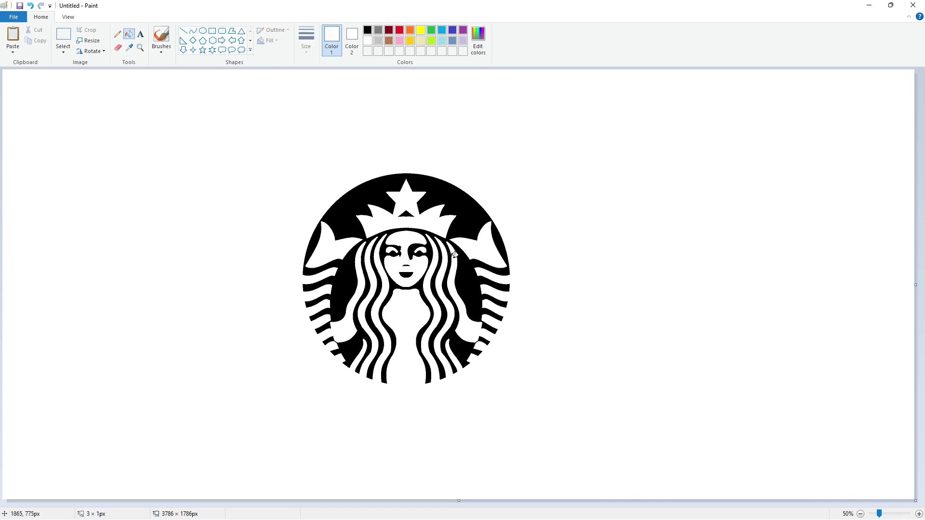
Copy the right-hand eye area to the canvas corner, fill the copy's eyelid purple and recolour its black surroundings white
{"action": "left_click", "coordinate": [63, 35]}
{"action": "left_click_drag", "start_coordinate": [409, 243], "coordinate": [435, 266]}
{"action": "key", "text": "ctrl+c"}
{"action": "key", "text": "ctrl+v"}
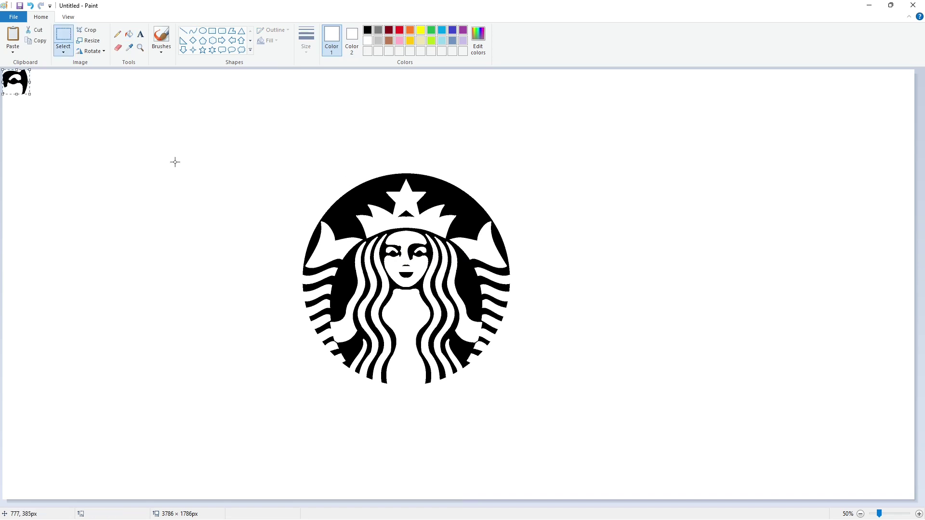
{"action": "left_click", "coordinate": [246, 170]}
{"action": "left_click", "coordinate": [129, 33]}
{"action": "left_click", "coordinate": [463, 30]}
{"action": "left_click", "coordinate": [15, 77]}
{"action": "left_click", "coordinate": [368, 41]}
{"action": "left_click", "coordinate": [6, 91]}
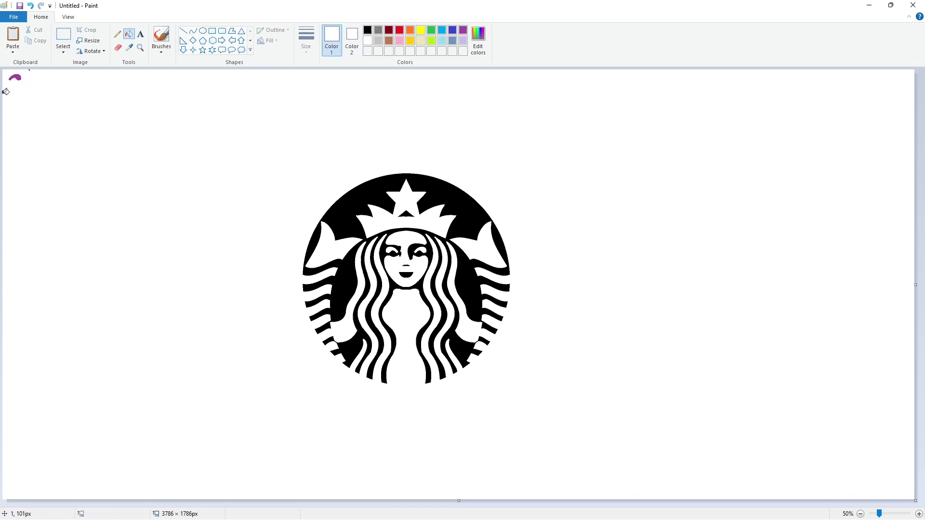
Select the purple eyelid shape in the corner for copying and fill the eyelid of the siren's right-hand eye black
{"action": "left_click", "coordinate": [63, 35]}
{"action": "left_click_drag", "start_coordinate": [52, 99], "coordinate": [1, 68]}
{"action": "left_click", "coordinate": [122, 174]}
{"action": "left_click", "coordinate": [129, 34]}
{"action": "left_click", "coordinate": [367, 30]}
{"action": "left_click", "coordinate": [420, 249]}
Try recolouring the emblem's black background purple as a backdrop for pasting the eyelid shape
{"action": "left_click", "coordinate": [464, 30]}
{"action": "left_click", "coordinate": [354, 200]}
{"action": "left_click", "coordinate": [63, 35]}
{"action": "key", "text": "ctrl+z"}
{"action": "key", "text": "ctrl+y"}
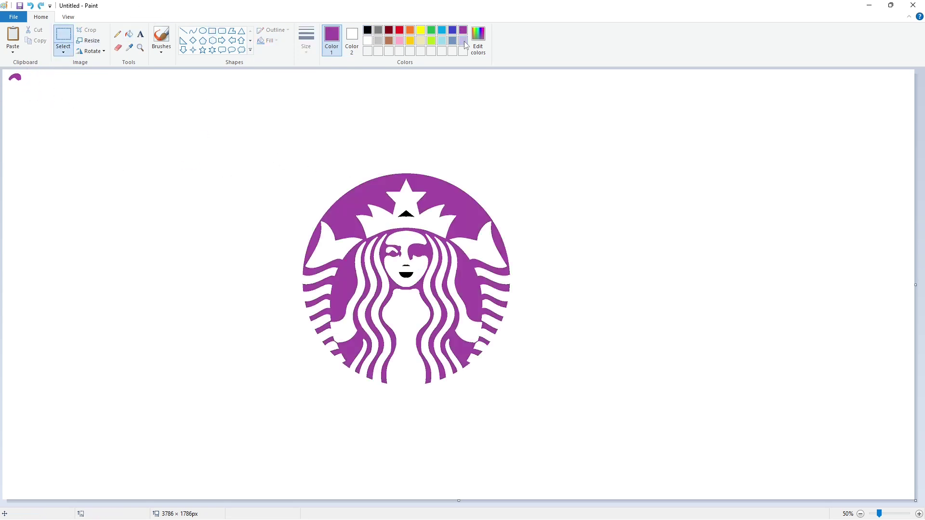
Recolour the emblem's background lavender and paste the purple eyelid shape onto the right-hand eye
{"action": "left_click", "coordinate": [463, 40]}
{"action": "left_click", "coordinate": [129, 34]}
{"action": "left_click", "coordinate": [396, 180]}
{"action": "left_click", "coordinate": [64, 35]}
{"action": "key", "text": "ctrl+y"}
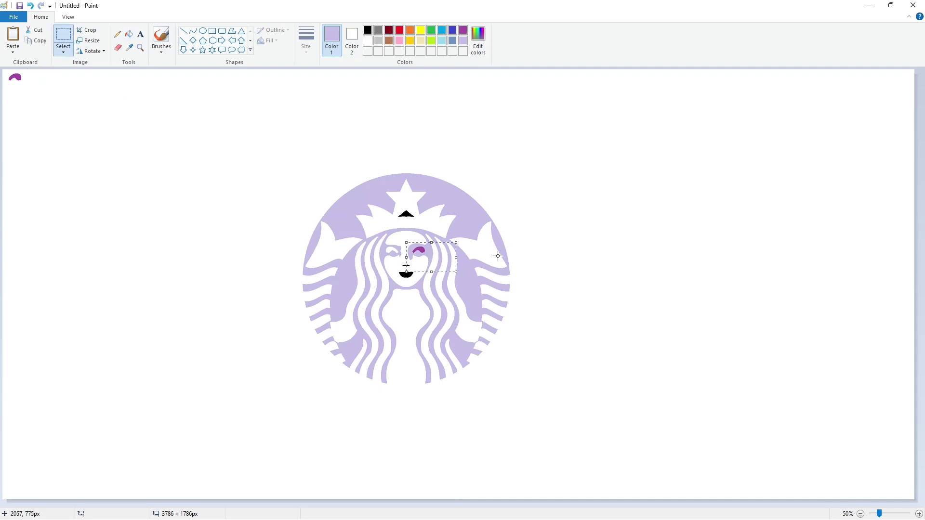
Fill the pasted eyelid white and the emblem's lavender background black
{"action": "left_click", "coordinate": [129, 34]}
{"action": "left_click", "coordinate": [368, 41]}
{"action": "left_click", "coordinate": [419, 250]}
{"action": "left_click", "coordinate": [368, 32]}
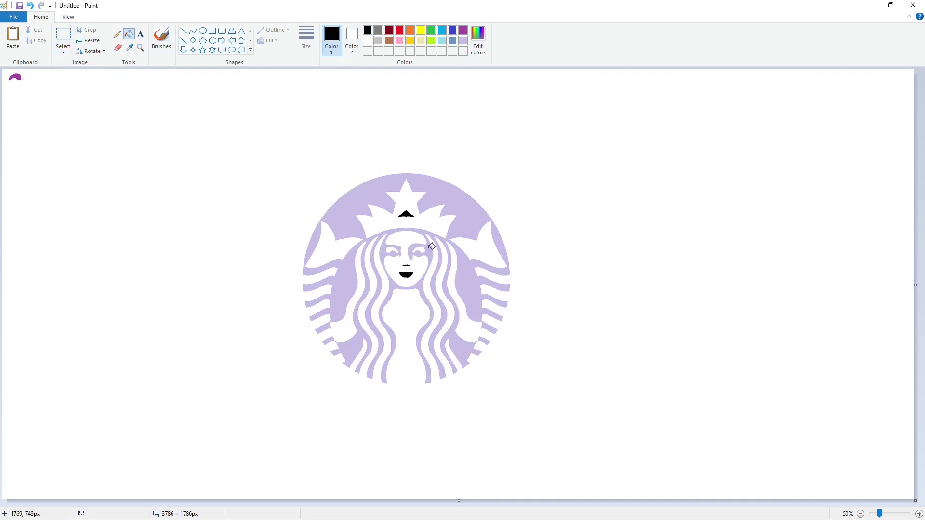
{"action": "left_click", "coordinate": [430, 247]}
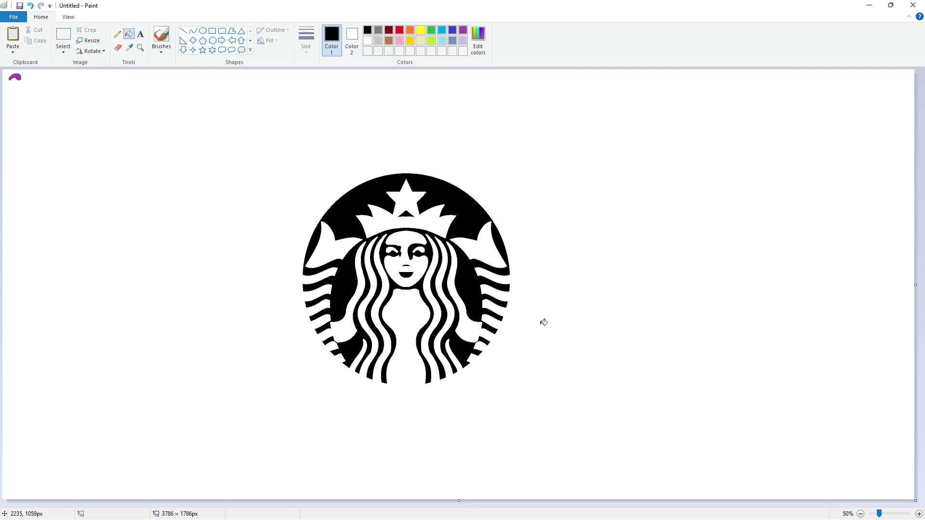
Fill the leftover eyelid shape in the canvas corner white to erase it
{"action": "left_click", "coordinate": [16, 77]}
{"action": "left_click", "coordinate": [368, 41]}
{"action": "left_click", "coordinate": [16, 77]}
Draw an unfilled black circle of about 935 × 942 px, centred around the emblem with a narrow white gap
{"action": "left_click", "coordinate": [203, 31]}
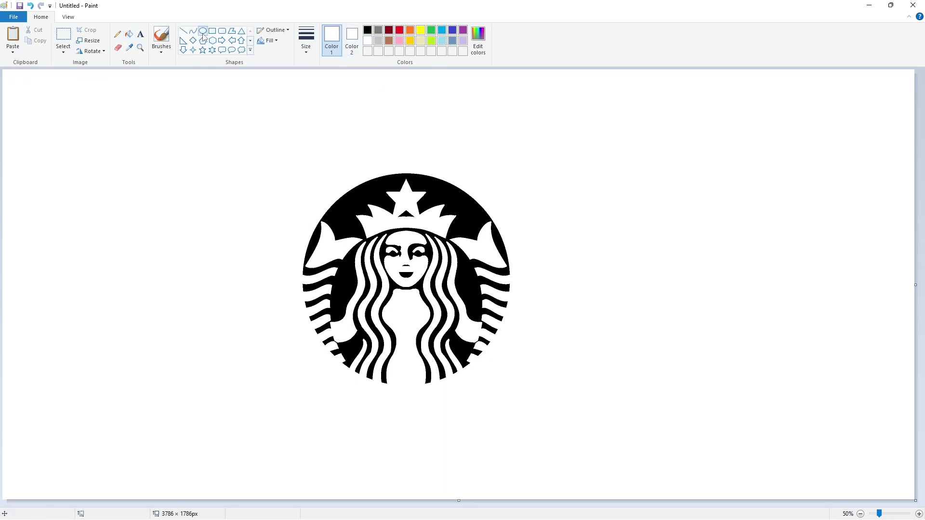
{"action": "left_click", "coordinate": [368, 30]}
{"action": "left_click_drag", "start_coordinate": [284, 163], "coordinate": [540, 436]}
{"action": "left_click", "coordinate": [272, 41]}
{"action": "left_click", "coordinate": [278, 51]}
{"action": "left_click_drag", "start_coordinate": [410, 437], "coordinate": [434, 390]}
{"action": "left_click_drag", "start_coordinate": [536, 282], "coordinate": [519, 282]}
{"action": "left_click_drag", "start_coordinate": [280, 282], "coordinate": [292, 296]}
{"action": "left_click_drag", "start_coordinate": [352, 331], "coordinate": [352, 332]}
{"action": "left_click_drag", "start_coordinate": [292, 289], "coordinate": [293, 290]}
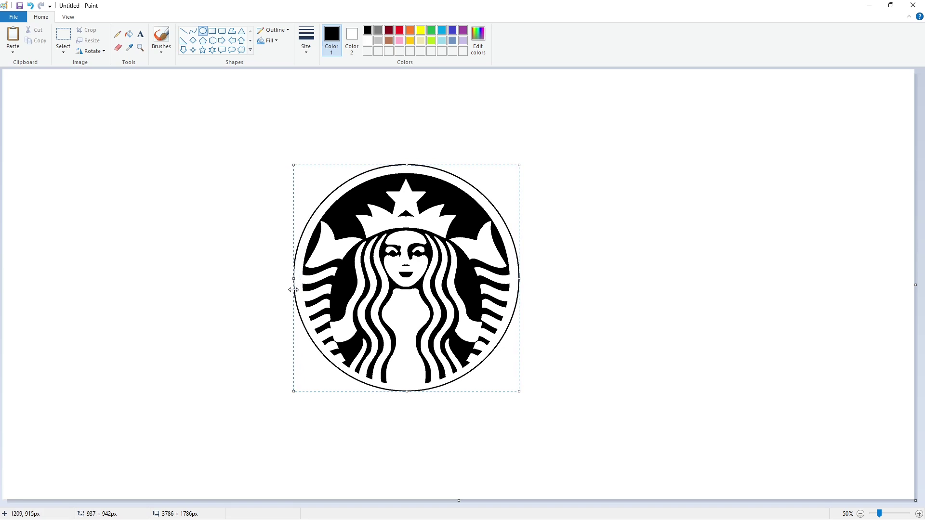
{"action": "left_click_drag", "start_coordinate": [519, 285], "coordinate": [519, 284]}
{"action": "left_click_drag", "start_coordinate": [293, 288], "coordinate": [294, 288]}
{"action": "left_click_drag", "start_coordinate": [518, 282], "coordinate": [519, 282]}
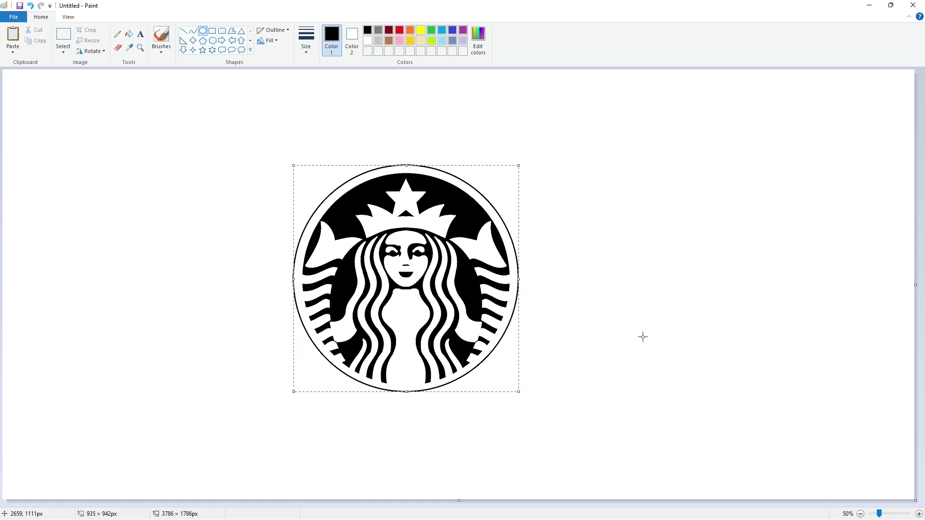
{"action": "left_click", "coordinate": [642, 337]}
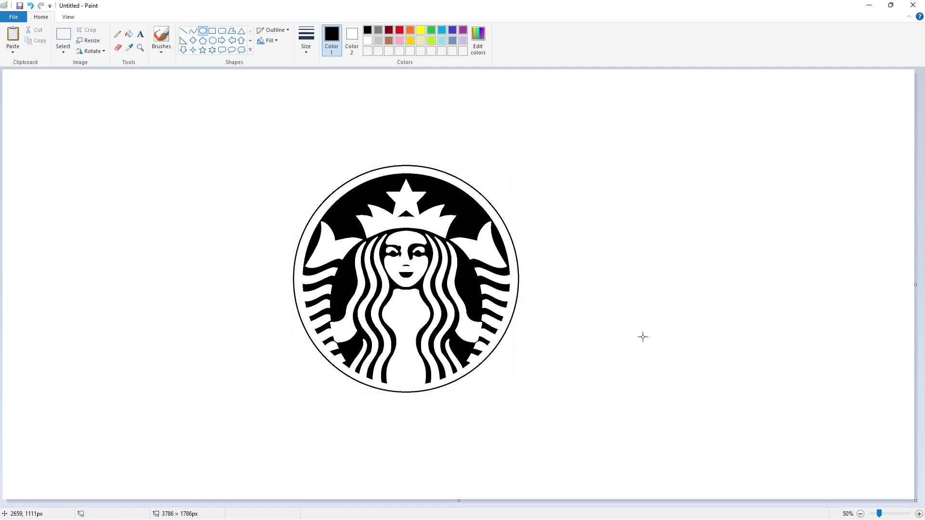
Draw a much larger black circle centred on the emblem, leaving a wide ring for the lettering
{"action": "left_click_drag", "start_coordinate": [232, 100], "coordinate": [607, 452]}
{"action": "mouse_move", "coordinate": [496, 332]}
{"action": "left_mouse_down"}
{"action": "mouse_move", "coordinate": [466, 338]}
{"action": "mouse_move", "coordinate": [488, 327]}
{"action": "left_mouse_up"}
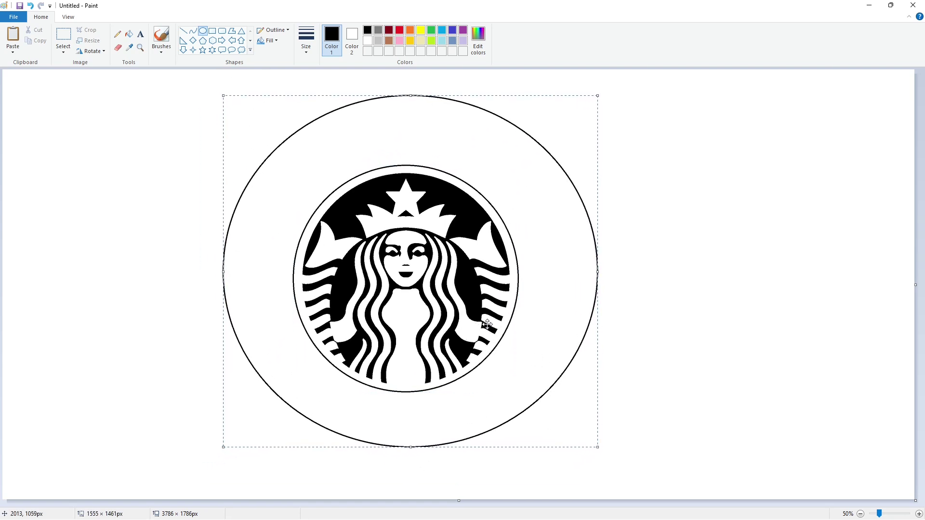
{"action": "left_click_drag", "start_coordinate": [412, 447], "coordinate": [412, 461]}
{"action": "left_click_drag", "start_coordinate": [223, 303], "coordinate": [225, 308]}
{"action": "mouse_move", "coordinate": [598, 290]}
{"action": "left_mouse_down"}
{"action": "mouse_move", "coordinate": [585, 295]}
{"action": "mouse_move", "coordinate": [590, 306]}
{"action": "left_mouse_up"}
{"action": "left_click", "coordinate": [656, 334]}
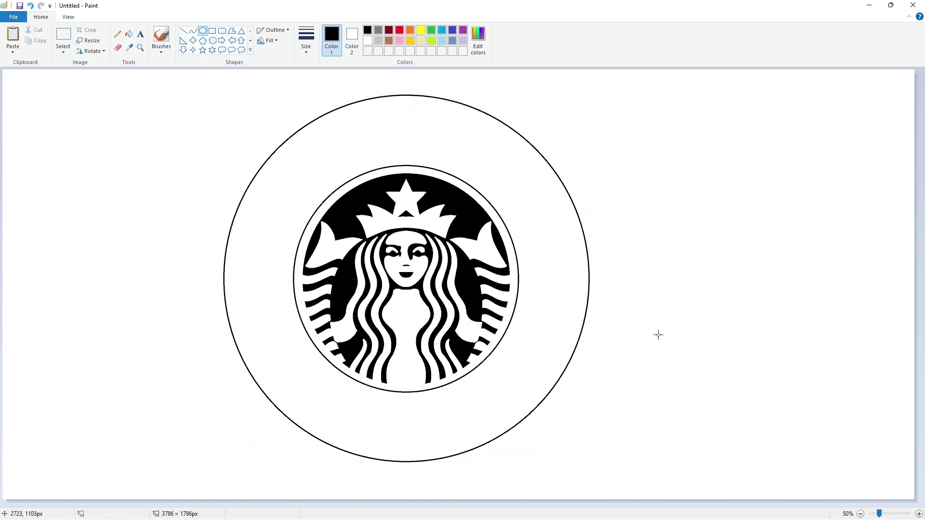
Draw an outermost black circle of about 1595 × 1601 px just outside the large one and thicken its outline
{"action": "left_click_drag", "start_coordinate": [219, 103], "coordinate": [591, 458]}
{"action": "left_click_drag", "start_coordinate": [387, 355], "coordinate": [391, 339]}
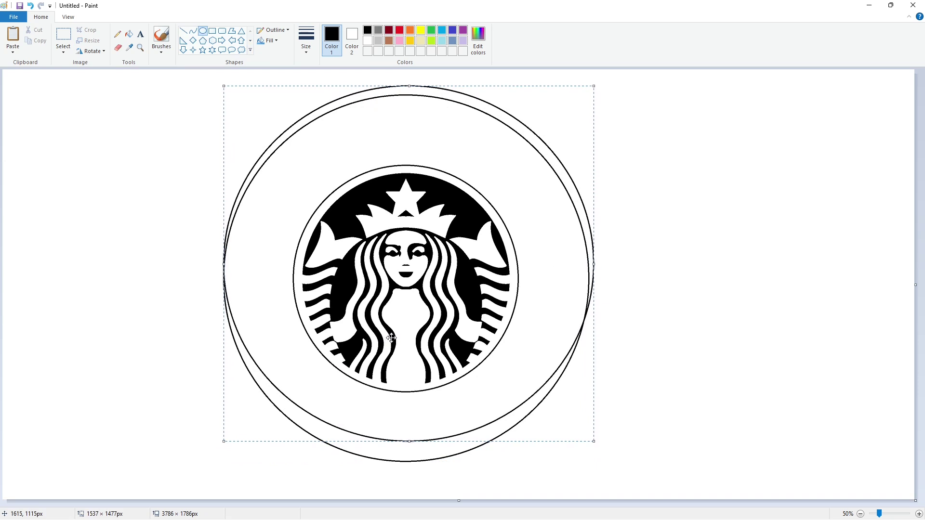
{"action": "left_click_drag", "start_coordinate": [413, 441], "coordinate": [413, 472]}
{"action": "left_click_drag", "start_coordinate": [593, 278], "coordinate": [598, 291]}
{"action": "mouse_move", "coordinate": [223, 278]}
{"action": "left_mouse_down"}
{"action": "mouse_move", "coordinate": [207, 260]}
{"action": "mouse_move", "coordinate": [214, 279]}
{"action": "left_mouse_up"}
{"action": "key", "text": "ctrl+plus"}
{"action": "key", "text": "ctrl+plus"}
{"action": "key", "text": "ctrl+plus"}
{"action": "key", "text": "ctrl+plus"}
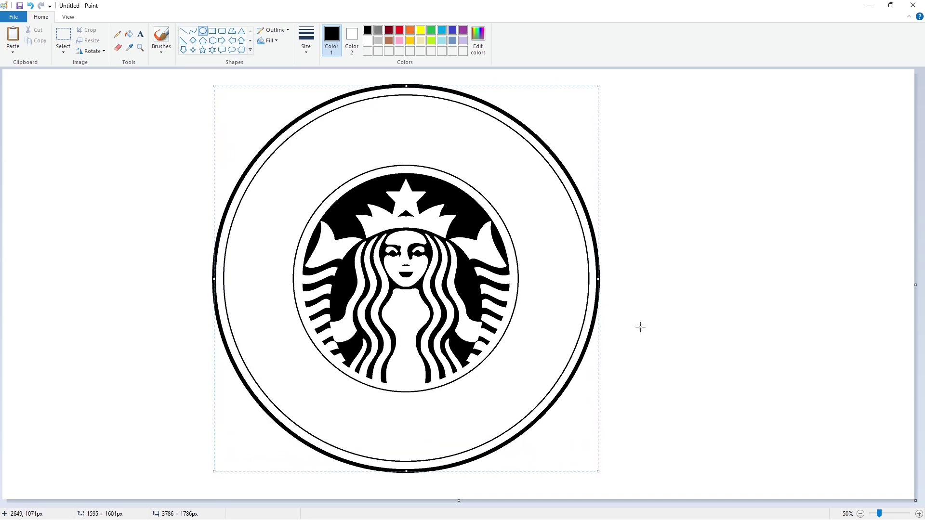
{"action": "left_click", "coordinate": [641, 327]}
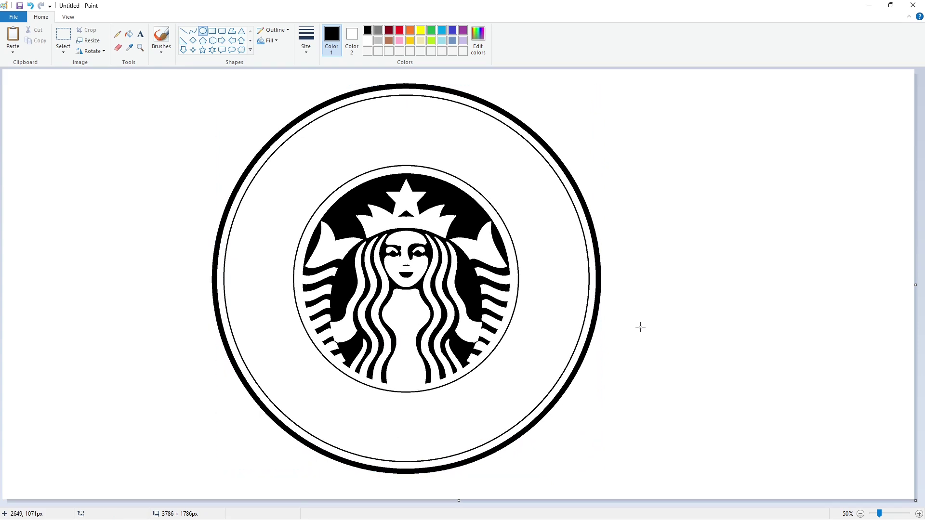
Outline a tilted letter S with curves and lines in the upper-left part of the wide ring and fill it black
{"action": "left_click", "coordinate": [193, 30]}
{"action": "left_click_drag", "start_coordinate": [248, 212], "coordinate": [245, 243]}
{"action": "left_click", "coordinate": [306, 41]}
{"action": "left_click", "coordinate": [327, 122]}
{"action": "mouse_move", "coordinate": [245, 247]}
{"action": "left_mouse_down"}
{"action": "mouse_move", "coordinate": [239, 232]}
{"action": "mouse_move", "coordinate": [255, 253]}
{"action": "left_mouse_up"}
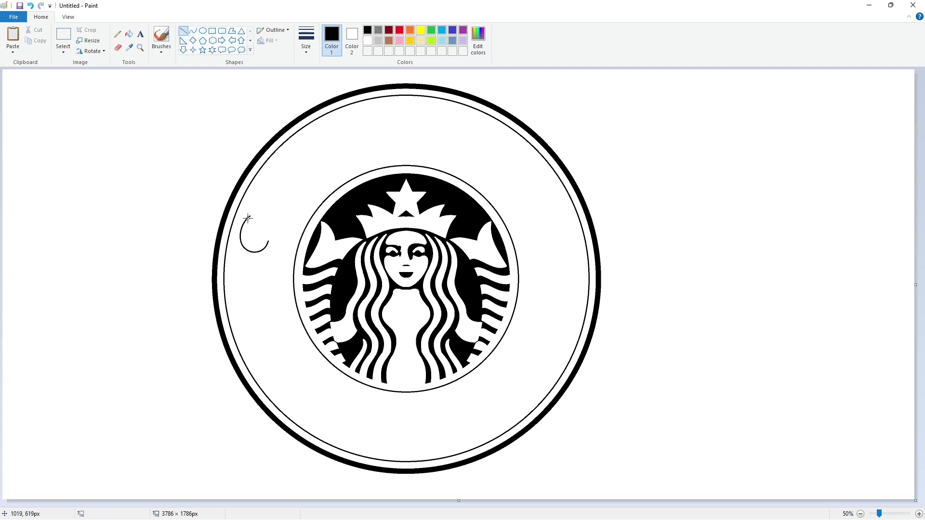
{"action": "left_click", "coordinate": [195, 32]}
{"action": "mouse_move", "coordinate": [257, 221]}
{"action": "left_mouse_down"}
{"action": "mouse_move", "coordinate": [253, 232]}
{"action": "mouse_move", "coordinate": [287, 227]}
{"action": "mouse_move", "coordinate": [265, 218]}
{"action": "mouse_move", "coordinate": [288, 249]}
{"action": "mouse_move", "coordinate": [287, 227]}
{"action": "mouse_move", "coordinate": [276, 262]}
{"action": "mouse_move", "coordinate": [290, 241]}
{"action": "left_mouse_up"}
{"action": "left_click", "coordinate": [184, 30]}
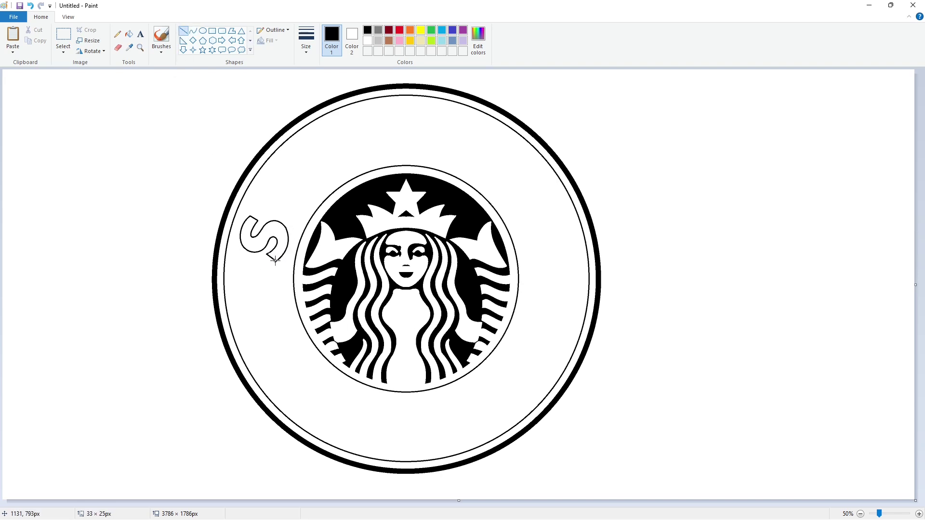
{"action": "left_click", "coordinate": [129, 34]}
{"action": "left_click", "coordinate": [263, 239]}
Outline a tilted letter T with straight lines next to the S along the ring and fill it black
{"action": "left_click", "coordinate": [183, 30]}
{"action": "mouse_move", "coordinate": [274, 170]}
{"action": "left_mouse_down"}
{"action": "mouse_move", "coordinate": [252, 205]}
{"action": "mouse_move", "coordinate": [261, 213]}
{"action": "mouse_move", "coordinate": [284, 177]}
{"action": "mouse_move", "coordinate": [297, 218]}
{"action": "mouse_move", "coordinate": [303, 206]}
{"action": "mouse_move", "coordinate": [273, 187]}
{"action": "left_mouse_up"}
{"action": "left_click", "coordinate": [297, 195]}
{"action": "left_click", "coordinate": [328, 209]}
{"action": "left_click", "coordinate": [349, 163]}
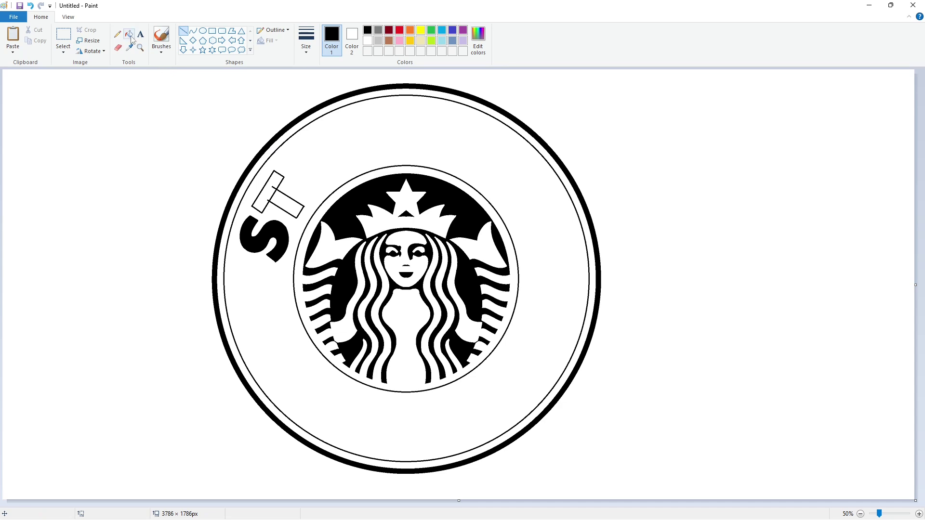
{"action": "left_click", "coordinate": [277, 193]}
Draw a short white line of about 23 × 9 px across the lower end of the nose shadow to trim it
{"action": "scroll", "coordinate": [440, 399], "scroll_direction": "up", "scroll_amount": 1}
{"action": "left_click", "coordinate": [395, 51]}
{"action": "left_click", "coordinate": [129, 48]}
{"action": "left_click", "coordinate": [656, 295]}
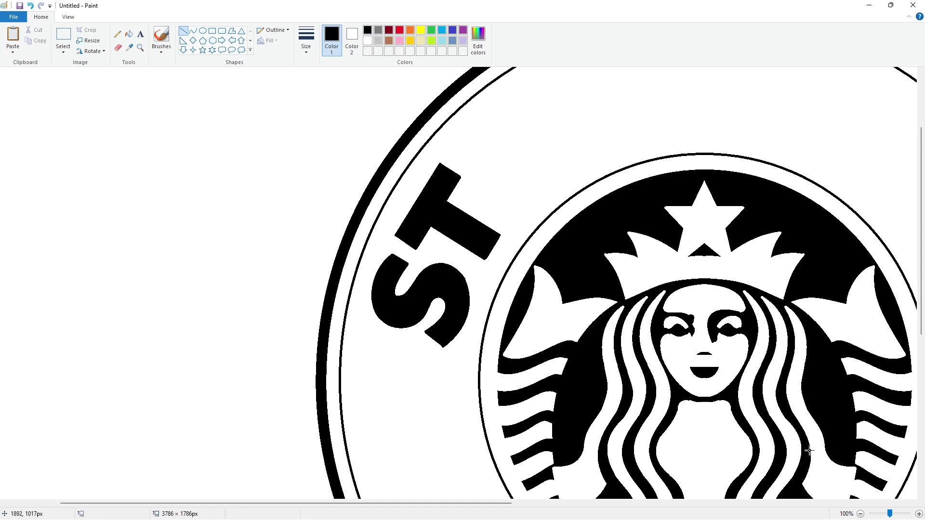
{"action": "left_click", "coordinate": [369, 43]}
{"action": "left_click_drag", "start_coordinate": [704, 339], "coordinate": [715, 343]}
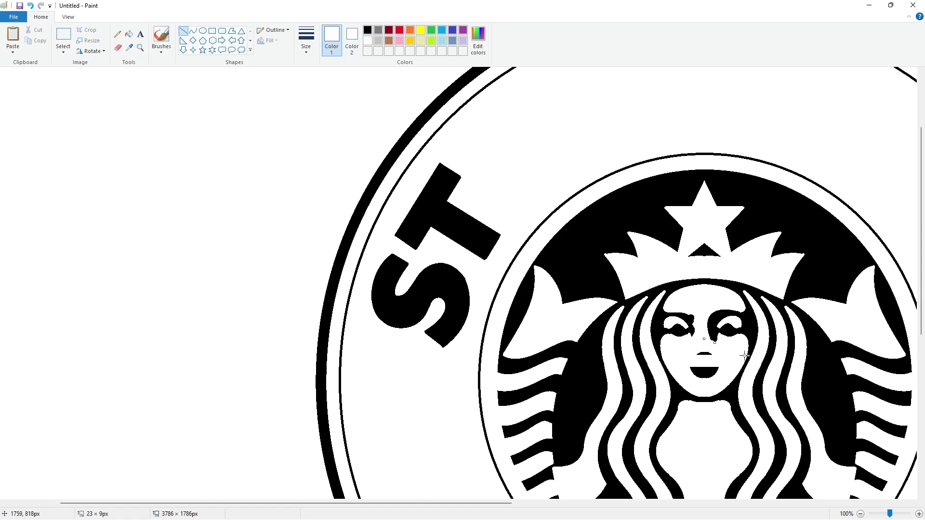
{"action": "left_click", "coordinate": [725, 349]}
{"action": "scroll", "coordinate": [770, 442], "scroll_direction": "down", "scroll_amount": 1}
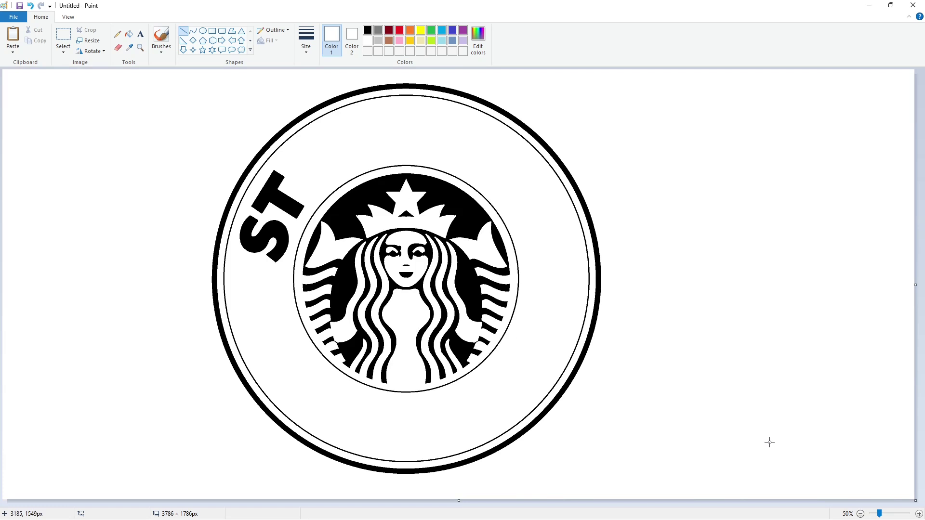
Outline a tilted letter A with black straight lines next to the T along the ring and fill it black
{"action": "left_click", "coordinate": [367, 30]}
{"action": "left_click_drag", "start_coordinate": [287, 158], "coordinate": [307, 202]}
{"action": "left_click_drag", "start_coordinate": [304, 142], "coordinate": [346, 168]}
{"action": "mouse_move", "coordinate": [307, 203]}
{"action": "left_mouse_down"}
{"action": "mouse_move", "coordinate": [333, 177]}
{"action": "mouse_move", "coordinate": [300, 155]}
{"action": "mouse_move", "coordinate": [333, 177]}
{"action": "mouse_move", "coordinate": [329, 166]}
{"action": "mouse_move", "coordinate": [311, 184]}
{"action": "left_mouse_up"}
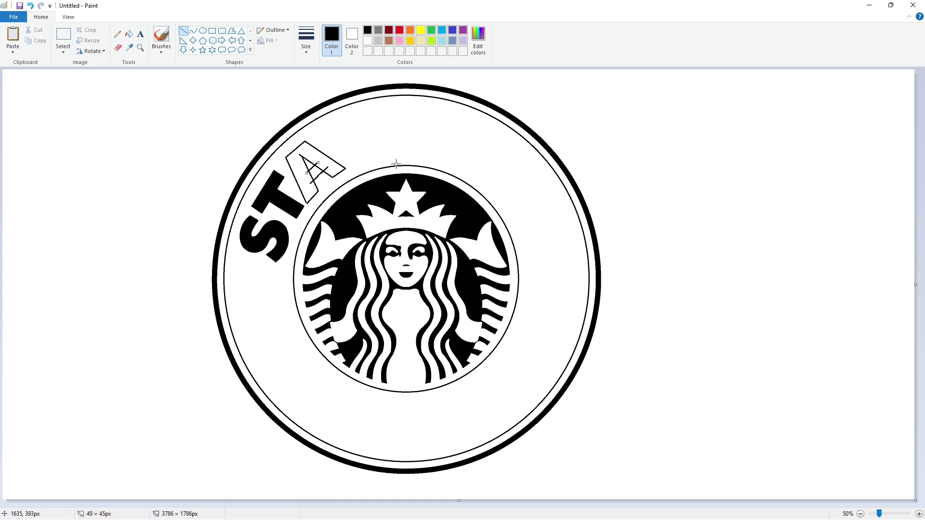
{"action": "left_click", "coordinate": [128, 33]}
{"action": "left_click", "coordinate": [333, 168]}
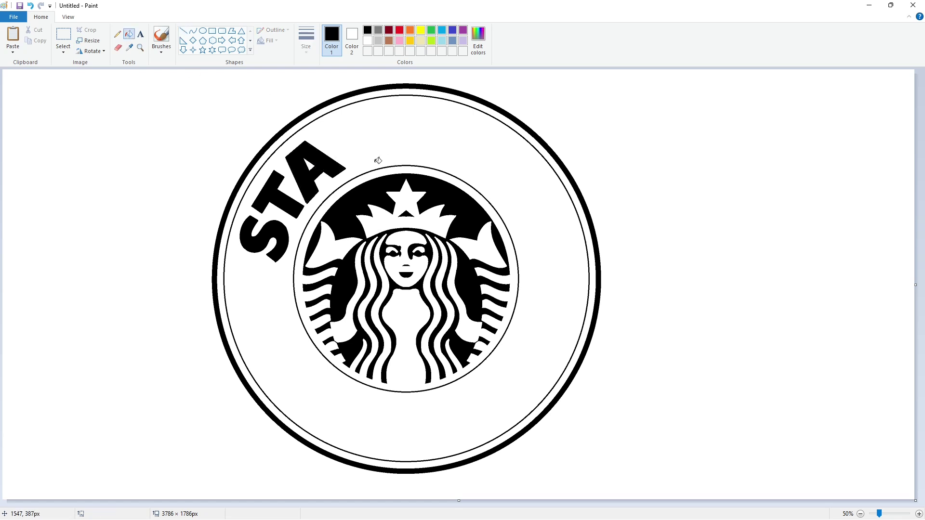
Trim the A's outer edges with thick white lines, the one along its left leg about 107 × 233 px
{"action": "left_click", "coordinate": [183, 30]}
{"action": "left_click", "coordinate": [306, 39]}
{"action": "left_click", "coordinate": [328, 110]}
{"action": "left_click_drag", "start_coordinate": [309, 205], "coordinate": [284, 149]}
{"action": "left_click", "coordinate": [368, 40]}
{"action": "key", "text": "Left"}
{"action": "key", "text": "Left"}
{"action": "key", "text": "Left"}
{"action": "key", "text": "Left"}
{"action": "key", "text": "Left"}
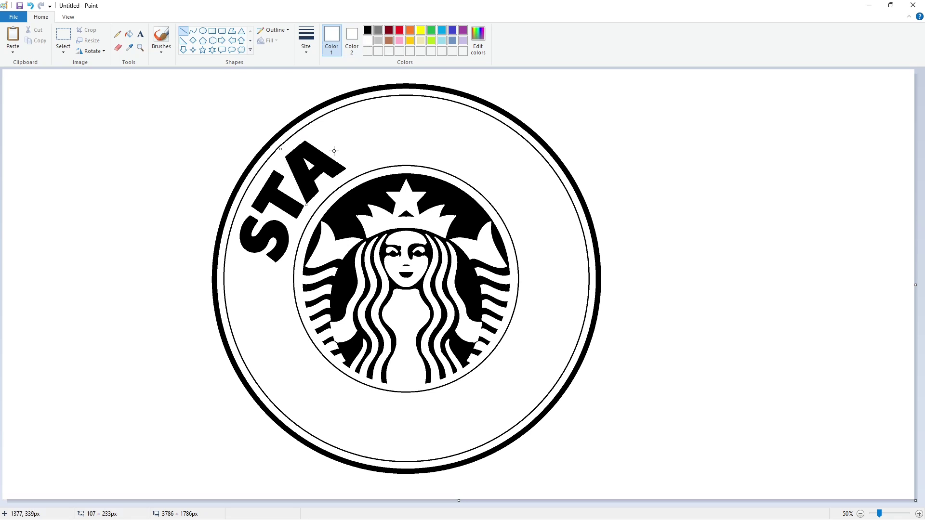
{"action": "left_click_drag", "start_coordinate": [304, 139], "coordinate": [357, 175]}
{"action": "left_click", "coordinate": [398, 172]}
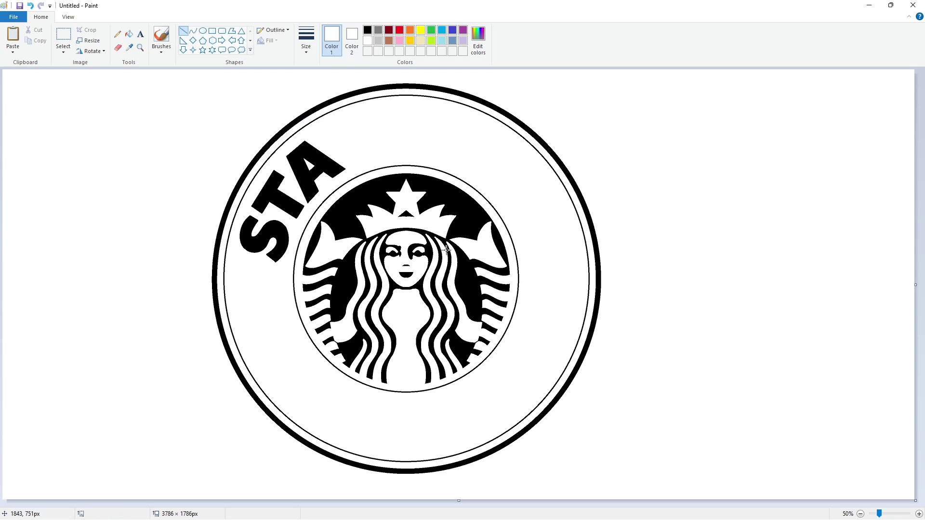
Outline the outer contour of a tilted letter R next to the A with black lines and a curved bowl
{"action": "left_click", "coordinate": [367, 30]}
{"action": "left_click_drag", "start_coordinate": [336, 127], "coordinate": [351, 167]}
{"action": "key", "text": "ctrl+z"}
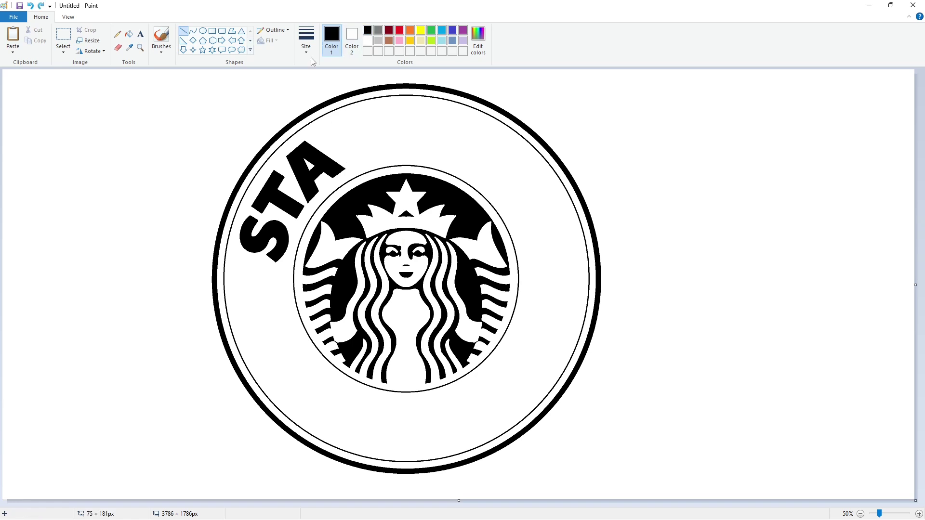
{"action": "left_click_drag", "start_coordinate": [330, 124], "coordinate": [389, 128]}
{"action": "left_click", "coordinate": [192, 31]}
{"action": "left_click", "coordinate": [183, 31]}
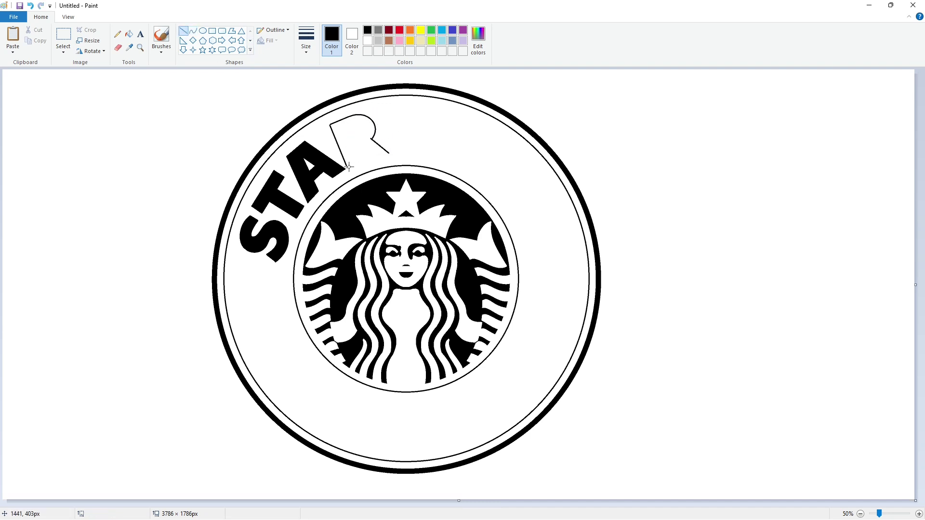
{"action": "mouse_move", "coordinate": [360, 162]}
{"action": "left_mouse_down"}
{"action": "mouse_move", "coordinate": [345, 125]}
{"action": "mouse_move", "coordinate": [372, 158]}
{"action": "mouse_move", "coordinate": [389, 153]}
{"action": "left_mouse_up"}
{"action": "left_click", "coordinate": [420, 157]}
Draw the R's inner counter and leg edges with lines and a curve, and fill the letter black
{"action": "left_click", "coordinate": [203, 31]}
{"action": "left_click", "coordinate": [183, 30]}
{"action": "left_click_drag", "start_coordinate": [344, 127], "coordinate": [352, 131]}
{"action": "left_click", "coordinate": [193, 31]}
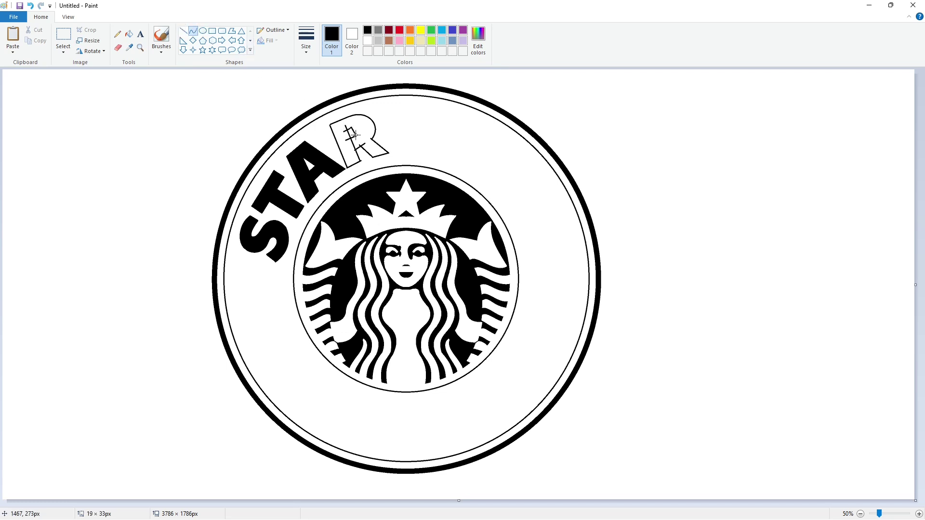
{"action": "left_click", "coordinate": [129, 34]}
{"action": "left_click", "coordinate": [338, 144]}
{"action": "left_click", "coordinate": [919, 514]}
{"action": "left_click", "coordinate": [183, 31]}
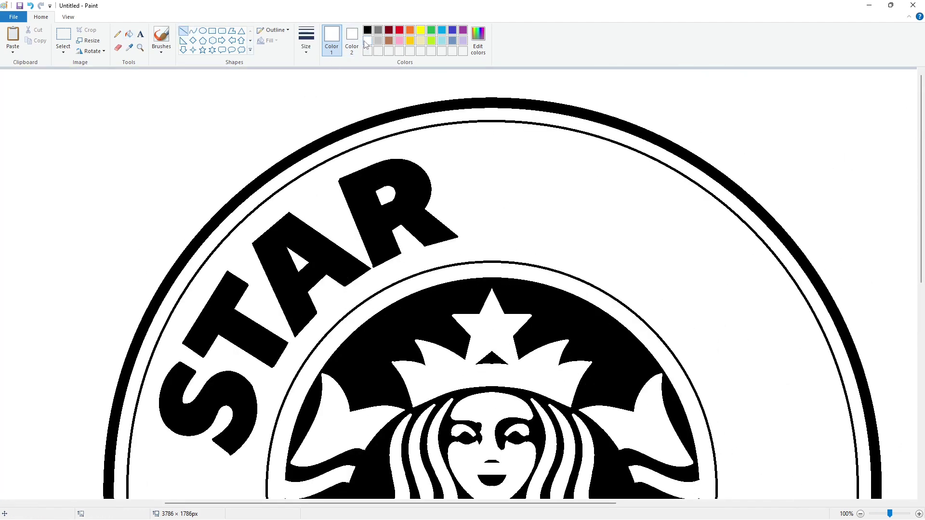
{"action": "left_click", "coordinate": [860, 514]}
{"action": "mouse_move", "coordinate": [386, 108]}
{"action": "left_mouse_down"}
{"action": "mouse_move", "coordinate": [389, 155]}
{"action": "mouse_move", "coordinate": [390, 108]}
{"action": "left_mouse_up"}
{"action": "key", "text": "ctrl+z"}
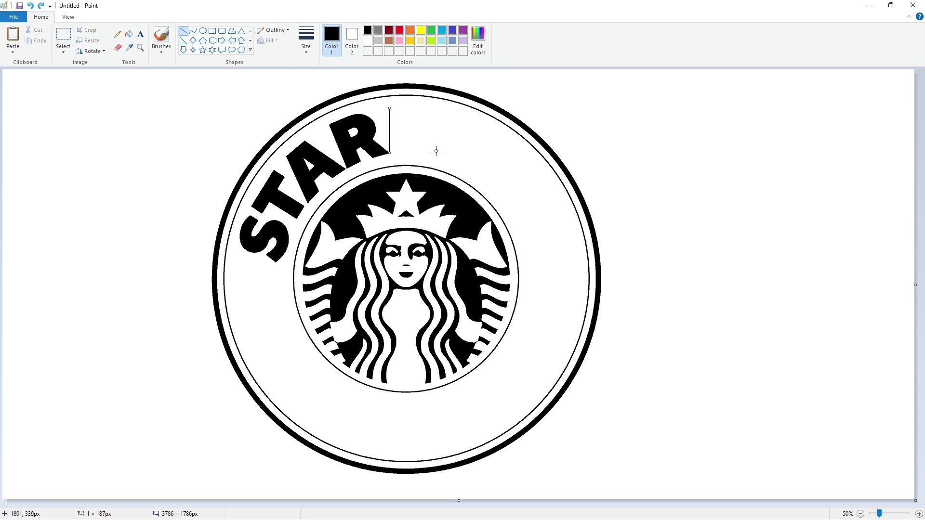
{"action": "left_click", "coordinate": [436, 151]}
{"action": "key", "text": "ctrl+z"}
Outline the outer contour of a letter B next to the R with straight lines and two curved bowls
{"action": "left_click_drag", "start_coordinate": [388, 108], "coordinate": [410, 107]}
{"action": "left_click", "coordinate": [433, 148]}
{"action": "left_click_drag", "start_coordinate": [413, 152], "coordinate": [413, 153]}
{"action": "left_click", "coordinate": [410, 119]}
{"action": "left_click", "coordinate": [193, 31]}
{"action": "left_click_drag", "start_coordinate": [410, 107], "coordinate": [434, 120]}
{"action": "left_click", "coordinate": [434, 120]}
{"action": "left_click_drag", "start_coordinate": [415, 152], "coordinate": [458, 150]}
{"action": "left_click", "coordinate": [459, 151]}
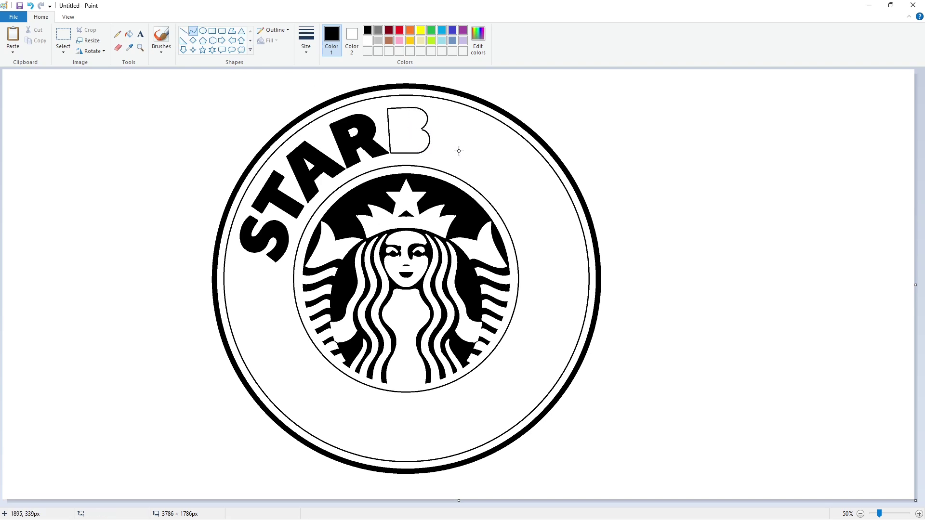
Draw the B's two inner counters with lines and curves, and fill the letter body black
{"action": "left_click", "coordinate": [183, 30]}
{"action": "mouse_move", "coordinate": [402, 113]}
{"action": "left_mouse_down"}
{"action": "mouse_move", "coordinate": [404, 144]}
{"action": "mouse_move", "coordinate": [397, 116]}
{"action": "mouse_move", "coordinate": [394, 138]}
{"action": "mouse_move", "coordinate": [440, 124]}
{"action": "left_mouse_up"}
{"action": "left_click", "coordinate": [433, 137]}
{"action": "left_click", "coordinate": [193, 30]}
{"action": "left_click", "coordinate": [426, 145]}
{"action": "left_click", "coordinate": [129, 33]}
{"action": "left_click", "coordinate": [416, 144]}
{"action": "left_click", "coordinate": [920, 514]}
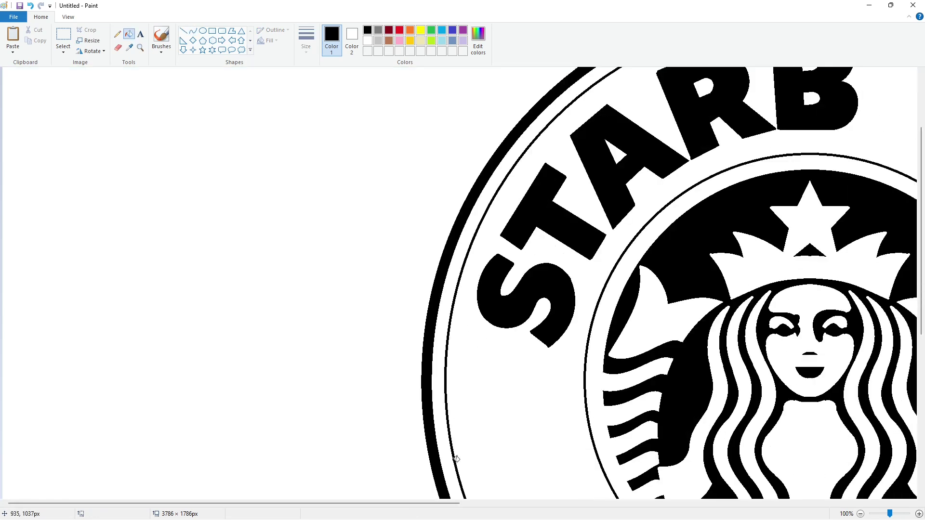
{"action": "scroll", "coordinate": [457, 460], "scroll_direction": "right", "scroll_amount": 5}
{"action": "scroll", "coordinate": [584, 446], "scroll_direction": "up", "scroll_amount": 2}
{"action": "scroll", "coordinate": [773, 404], "scroll_direction": "down", "scroll_amount": 1, "text": "ctrl"}
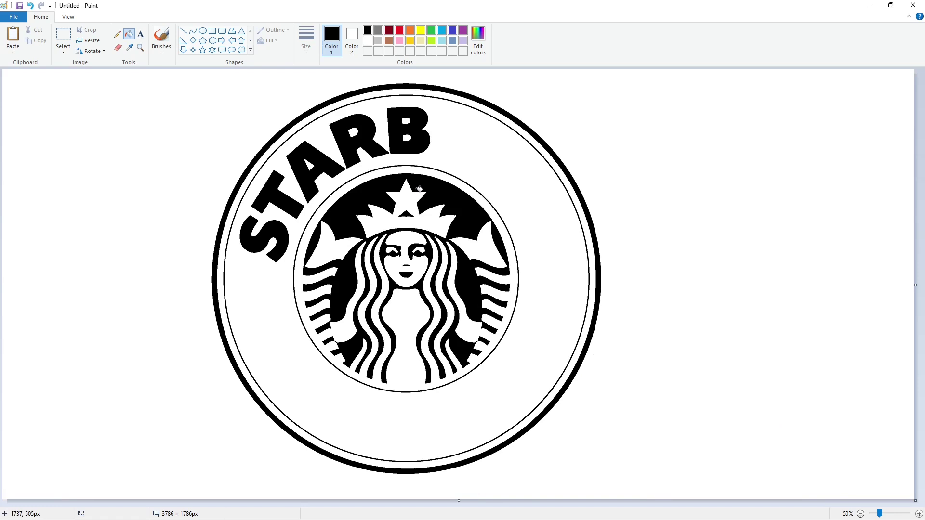
Outline a tilted letter U next to the B with straight lines and curves, and fill it black
{"action": "left_click", "coordinate": [183, 31]}
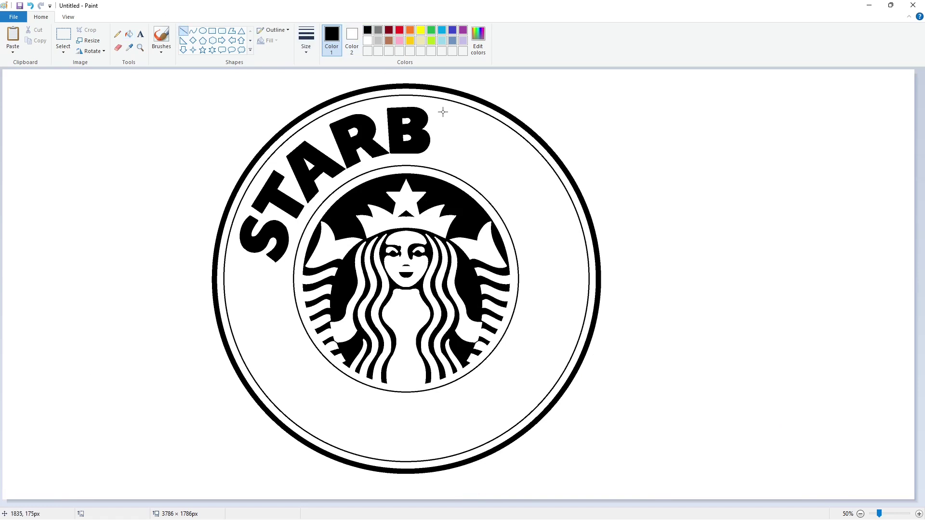
{"action": "mouse_move", "coordinate": [443, 113]}
{"action": "left_mouse_down"}
{"action": "mouse_move", "coordinate": [434, 139]}
{"action": "mouse_move", "coordinate": [463, 155]}
{"action": "mouse_move", "coordinate": [451, 178]}
{"action": "left_mouse_up"}
{"action": "left_click", "coordinate": [193, 30]}
{"action": "key", "text": "ctrl+z"}
{"action": "left_click_drag", "start_coordinate": [433, 140], "coordinate": [460, 169]}
{"action": "left_click_drag", "start_coordinate": [486, 128], "coordinate": [486, 128]}
{"action": "left_click_drag", "start_coordinate": [471, 162], "coordinate": [472, 121]}
{"action": "left_click", "coordinate": [193, 30]}
{"action": "left_click_drag", "start_coordinate": [452, 142], "coordinate": [458, 153]}
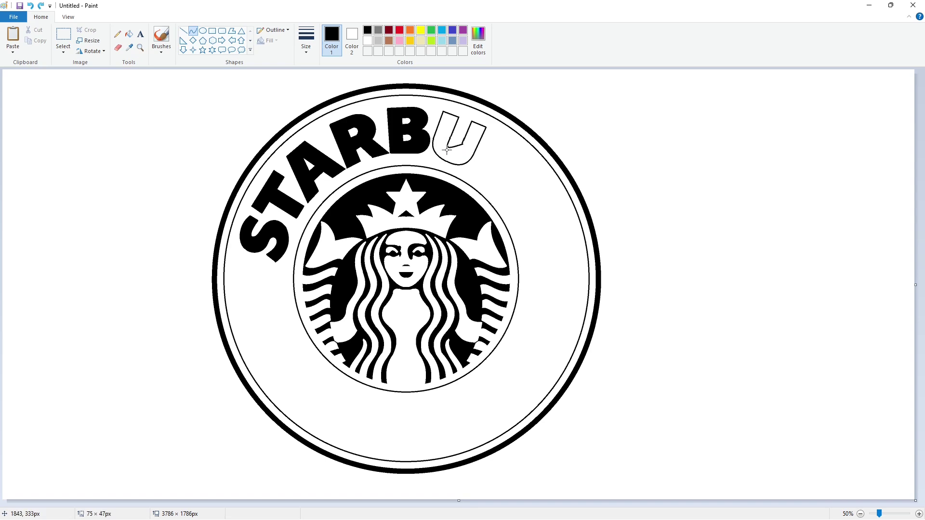
{"action": "left_click", "coordinate": [128, 34]}
{"action": "left_click", "coordinate": [441, 130]}
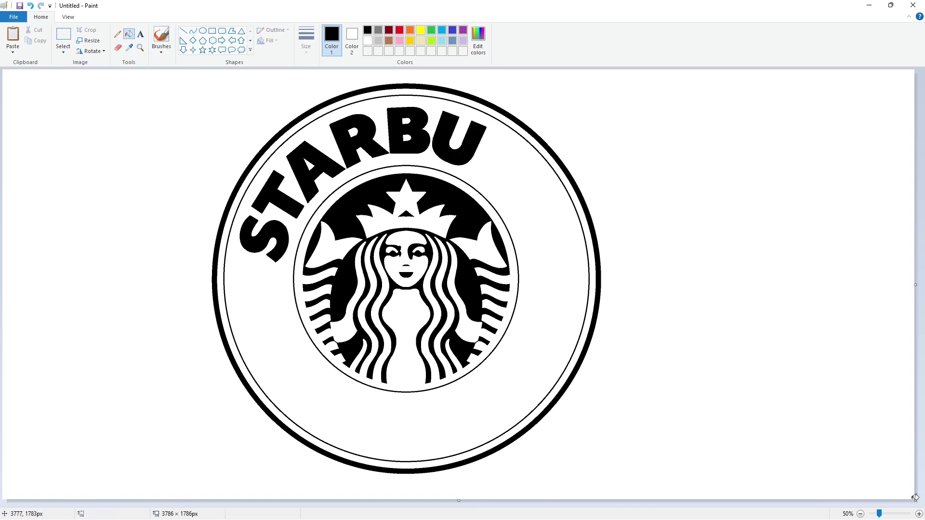
Touch up the U's inner edge with a short black line of about 24 × 49 px
{"action": "left_click", "coordinate": [919, 514]}
{"action": "left_click", "coordinate": [183, 30]}
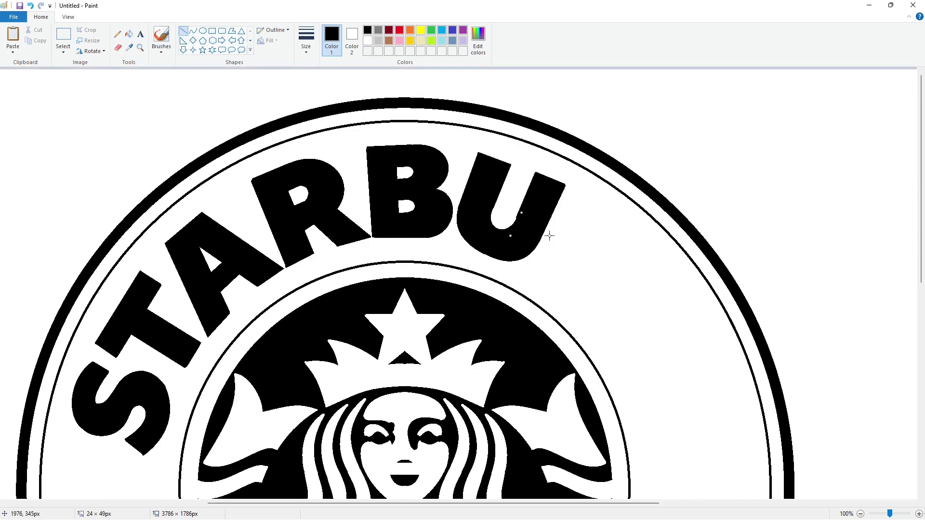
{"action": "left_click_drag", "start_coordinate": [495, 200], "coordinate": [490, 234]}
{"action": "left_click", "coordinate": [733, 394]}
{"action": "scroll", "coordinate": [771, 420], "scroll_direction": "down", "scroll_amount": 1}
Draw two nested circles after the U, mark off an opening between them with short lines, and fill the rest black
{"action": "left_click", "coordinate": [203, 30]}
{"action": "mouse_move", "coordinate": [478, 142]}
{"action": "left_mouse_down"}
{"action": "mouse_move", "coordinate": [497, 176]}
{"action": "mouse_move", "coordinate": [527, 190]}
{"action": "left_mouse_up"}
{"action": "left_click_drag", "start_coordinate": [493, 155], "coordinate": [516, 179]}
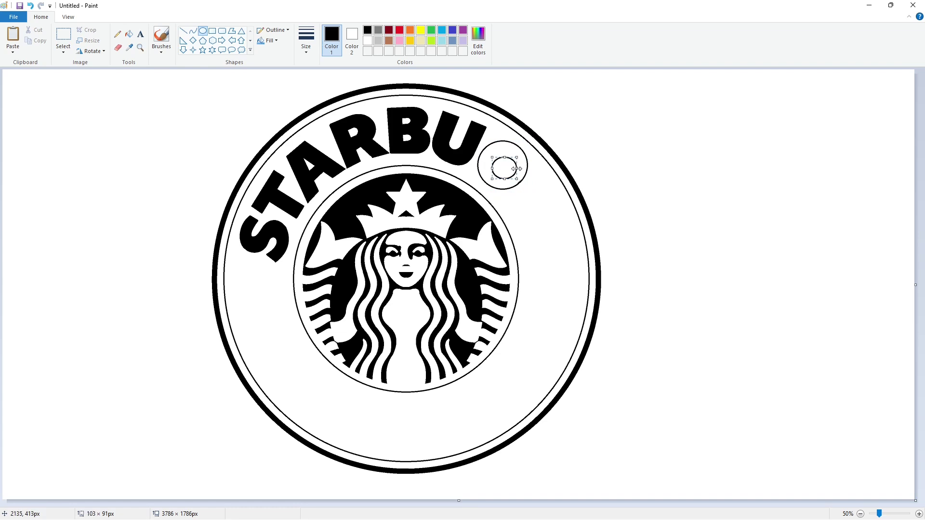
{"action": "left_click", "coordinate": [554, 159]}
{"action": "left_click", "coordinate": [183, 30]}
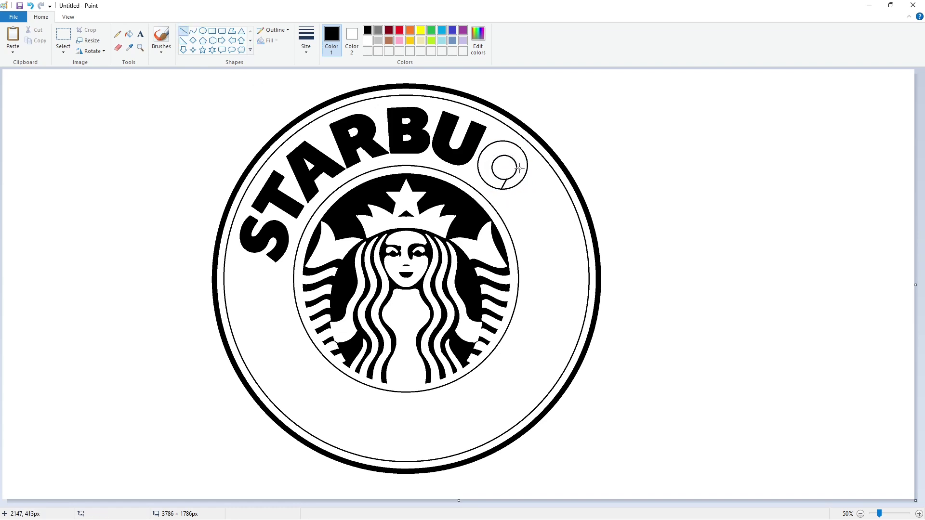
{"action": "left_click", "coordinate": [129, 34]}
{"action": "left_click", "coordinate": [484, 165]}
Clear the opening between the two nested circles with white lines and white fill to form the letter C
{"action": "left_click", "coordinate": [919, 514]}
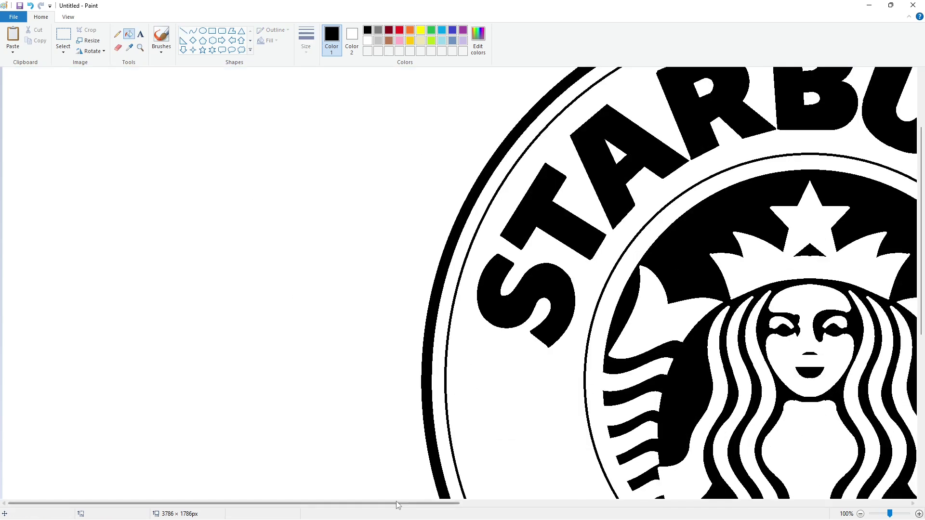
{"action": "left_click", "coordinate": [183, 30]}
{"action": "left_click", "coordinate": [367, 40]}
{"action": "left_click_drag", "start_coordinate": [485, 254], "coordinate": [475, 264]}
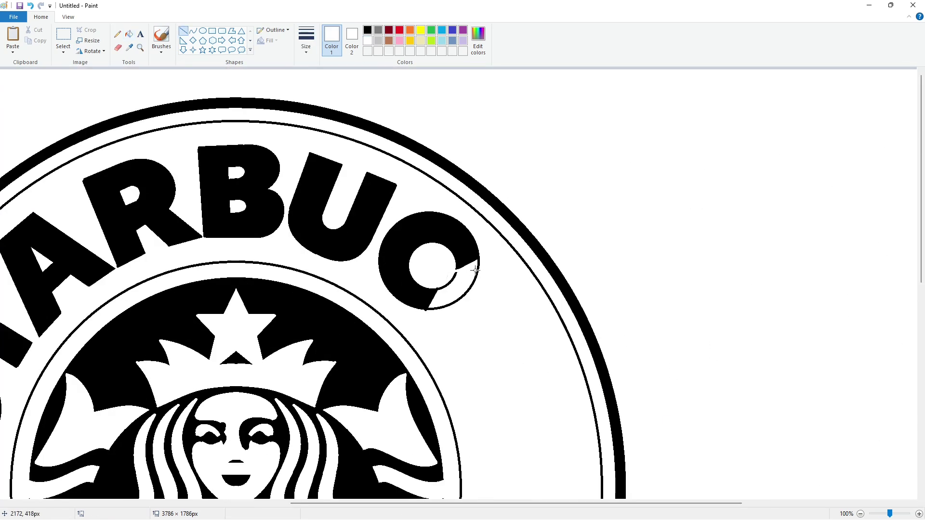
{"action": "left_click", "coordinate": [479, 290]}
{"action": "left_click", "coordinate": [129, 33]}
{"action": "left_click", "coordinate": [460, 279]}
{"action": "left_click", "coordinate": [117, 33]}
{"action": "left_click", "coordinate": [183, 30]}
{"action": "scroll", "coordinate": [713, 401], "scroll_direction": "down", "scroll_amount": 2}
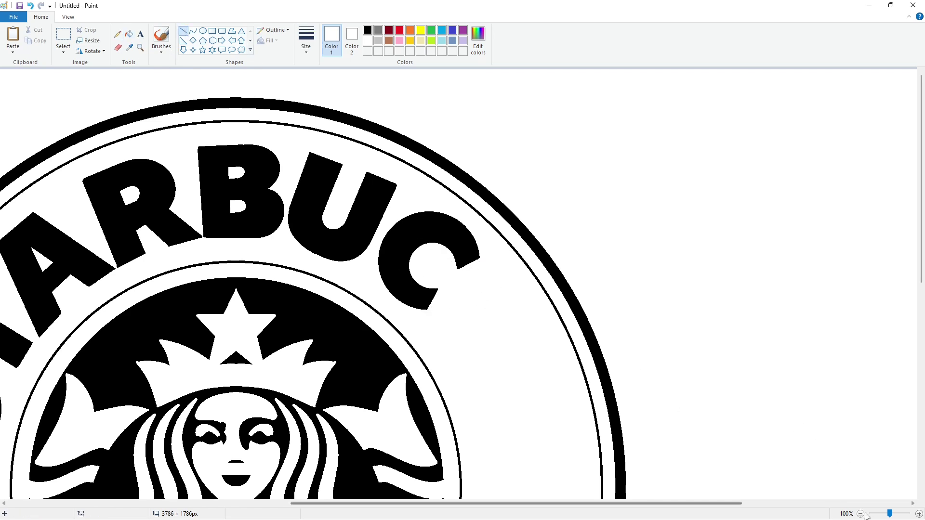
Outline a tilted letter K with black straight lines next to the C and fill it black
{"action": "left_click", "coordinate": [367, 30]}
{"action": "left_click_drag", "start_coordinate": [537, 167], "coordinate": [500, 195]}
{"action": "mouse_move", "coordinate": [537, 167]}
{"action": "left_mouse_down"}
{"action": "mouse_move", "coordinate": [545, 181]}
{"action": "mouse_move", "coordinate": [508, 207]}
{"action": "mouse_move", "coordinate": [530, 191]}
{"action": "mouse_move", "coordinate": [559, 206]}
{"action": "mouse_move", "coordinate": [535, 203]}
{"action": "mouse_move", "coordinate": [522, 228]}
{"action": "mouse_move", "coordinate": [526, 195]}
{"action": "left_mouse_up"}
{"action": "left_click", "coordinate": [545, 182]}
{"action": "left_click", "coordinate": [549, 193]}
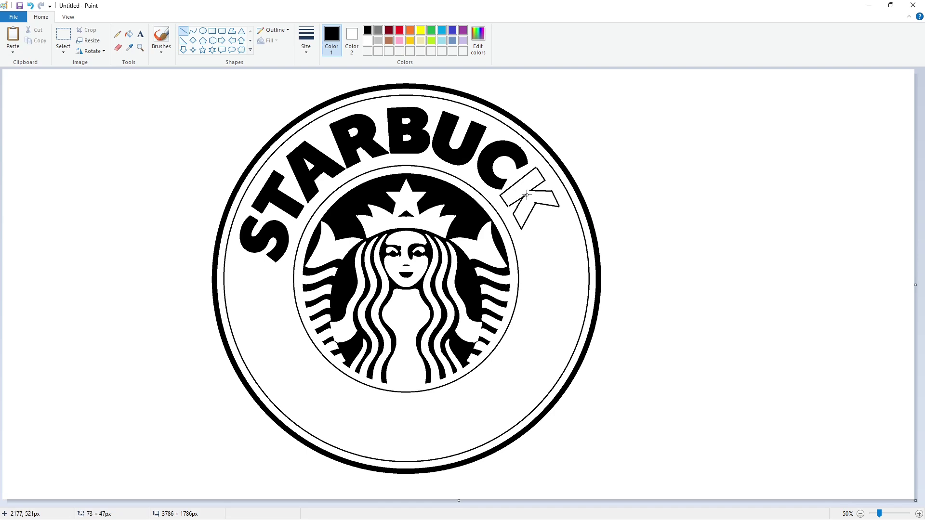
{"action": "left_click", "coordinate": [129, 34]}
{"action": "left_click", "coordinate": [526, 192]}
Trim the upper corner of the K's stem with a short white line
{"action": "left_click", "coordinate": [919, 514]}
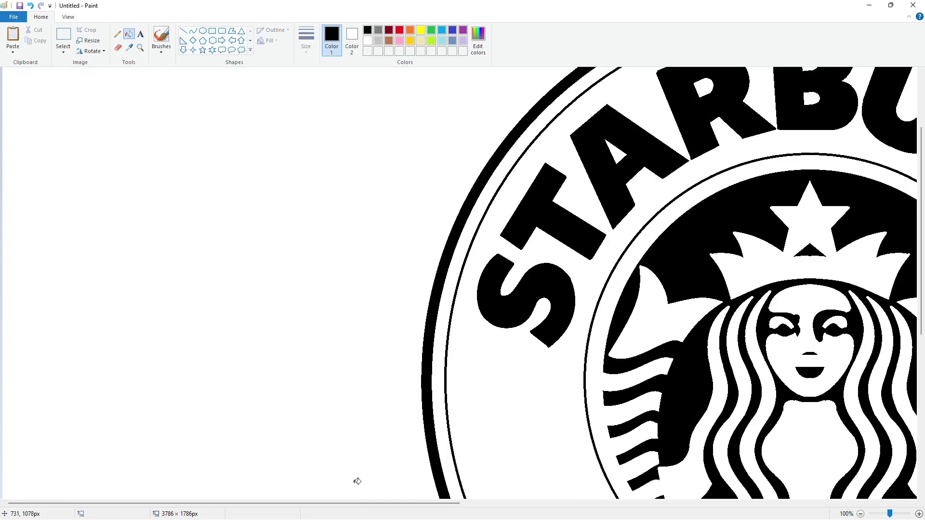
{"action": "left_click", "coordinate": [388, 455]}
{"action": "key", "text": "ctrl+z"}
{"action": "left_click_drag", "start_coordinate": [424, 504], "coordinate": [716, 504]}
{"action": "left_click", "coordinate": [183, 31]}
{"action": "left_click", "coordinate": [367, 40]}
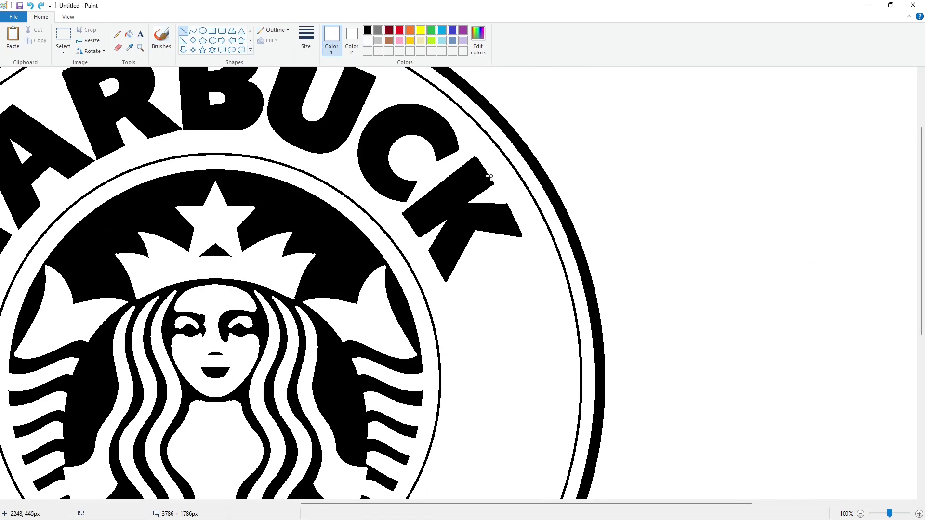
{"action": "left_click_drag", "start_coordinate": [496, 183], "coordinate": [492, 185]}
{"action": "scroll", "coordinate": [771, 431], "scroll_direction": "down", "scroll_amount": 1}
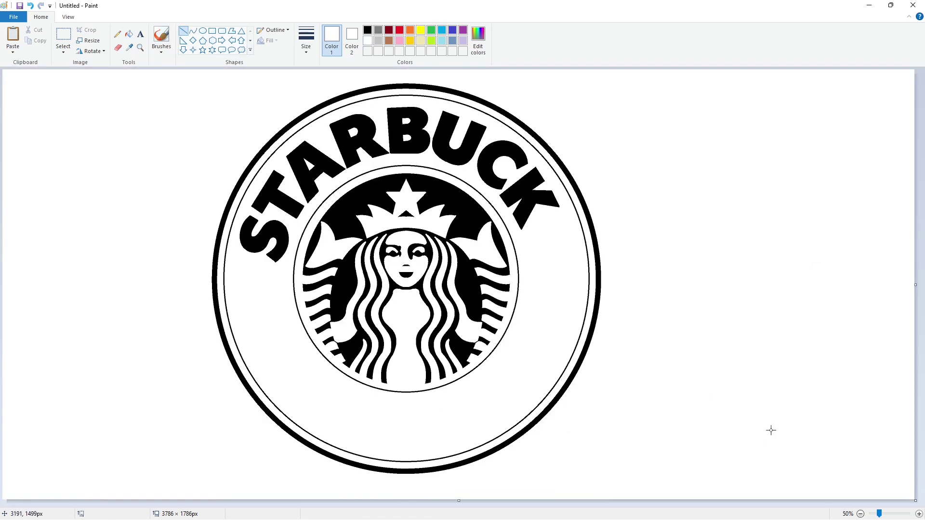
Extend the K's corner beside the C with a short black line and trim it with a white line of about 44 × 26 px
{"action": "left_click", "coordinate": [919, 514]}
{"action": "left_click_drag", "start_coordinate": [360, 503], "coordinate": [687, 501]}
{"action": "left_click", "coordinate": [368, 30]}
{"action": "left_click_drag", "start_coordinate": [420, 273], "coordinate": [413, 258]}
{"action": "left_click", "coordinate": [368, 41]}
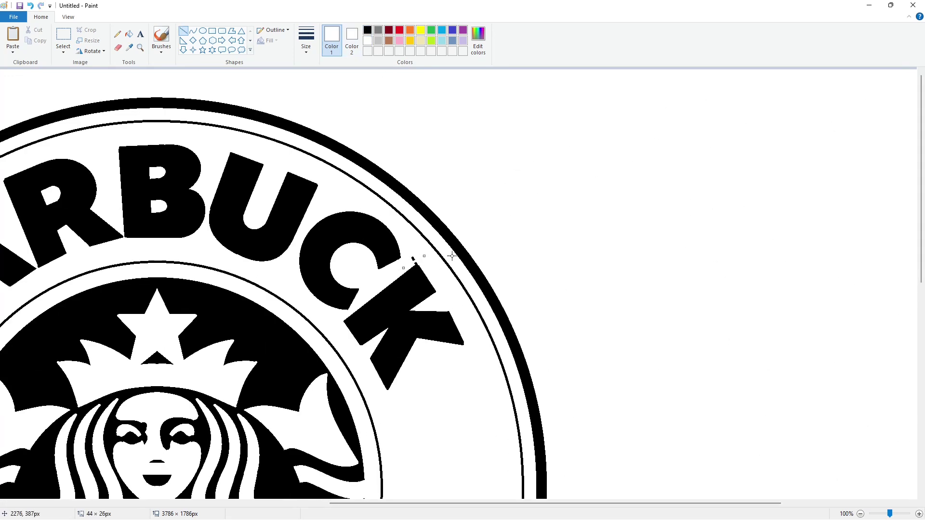
{"action": "left_click", "coordinate": [128, 33]}
{"action": "left_click", "coordinate": [861, 514]}
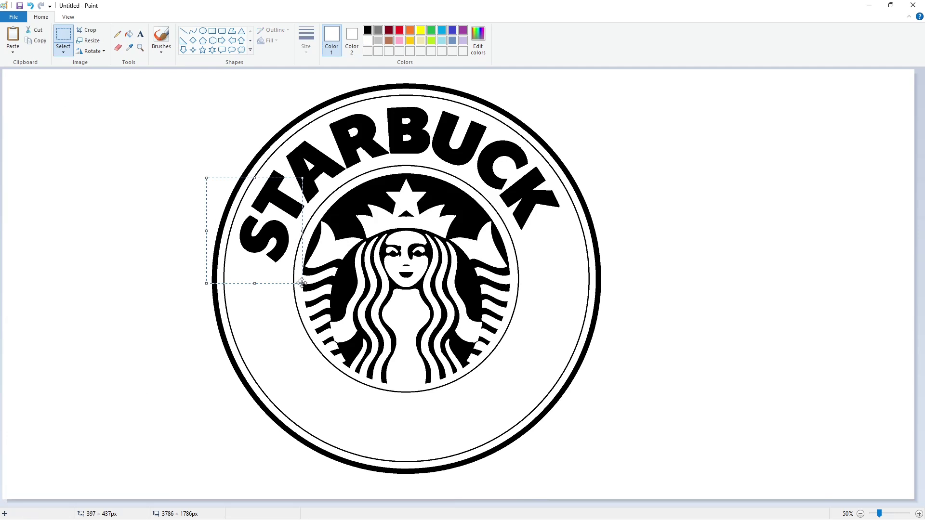
Place a copy of the letter S in the canvas's upper-left corner and select an area of about 452 × 546 px around it
{"action": "left_click", "coordinate": [98, 134]}
{"action": "left_click", "coordinate": [11, 145]}
{"action": "left_click", "coordinate": [22, 145]}
{"action": "left_click", "coordinate": [63, 35]}
{"action": "left_click_drag", "start_coordinate": [3, 71], "coordinate": [111, 201]}
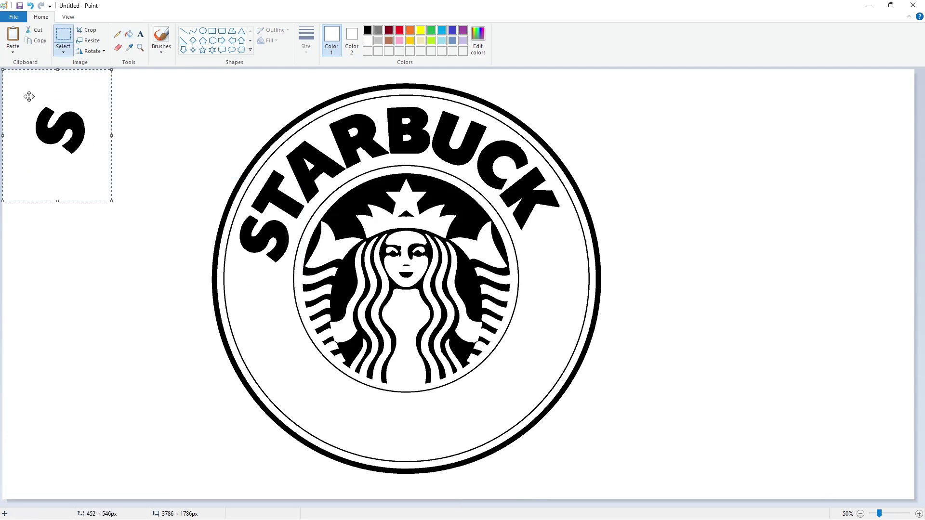
Try to rotate a copy of the S and place it after the K in the ring
{"action": "left_click", "coordinate": [90, 51]}
{"action": "left_click", "coordinate": [98, 62]}
{"action": "left_click_drag", "start_coordinate": [57, 135], "coordinate": [552, 232]}
{"action": "key", "text": "ctrl+z"}
{"action": "left_click", "coordinate": [91, 51]}
{"action": "left_click", "coordinate": [108, 62]}
{"action": "left_click_drag", "start_coordinate": [58, 135], "coordinate": [564, 242]}
{"action": "key", "text": "ctrl+z"}
{"action": "key", "text": "ctrl+z"}
Try to flip the S copy, move it after the K, and adjust its orientation with further flips and rotations
{"action": "left_click", "coordinate": [91, 51]}
{"action": "left_click", "coordinate": [99, 93]}
{"action": "left_click_drag", "start_coordinate": [58, 135], "coordinate": [555, 240]}
{"action": "left_click", "coordinate": [90, 51]}
{"action": "left_click", "coordinate": [102, 103]}
{"action": "left_click", "coordinate": [92, 51]}
{"action": "left_click", "coordinate": [97, 73]}
{"action": "left_click", "coordinate": [93, 51]}
{"action": "left_click", "coordinate": [98, 63]}
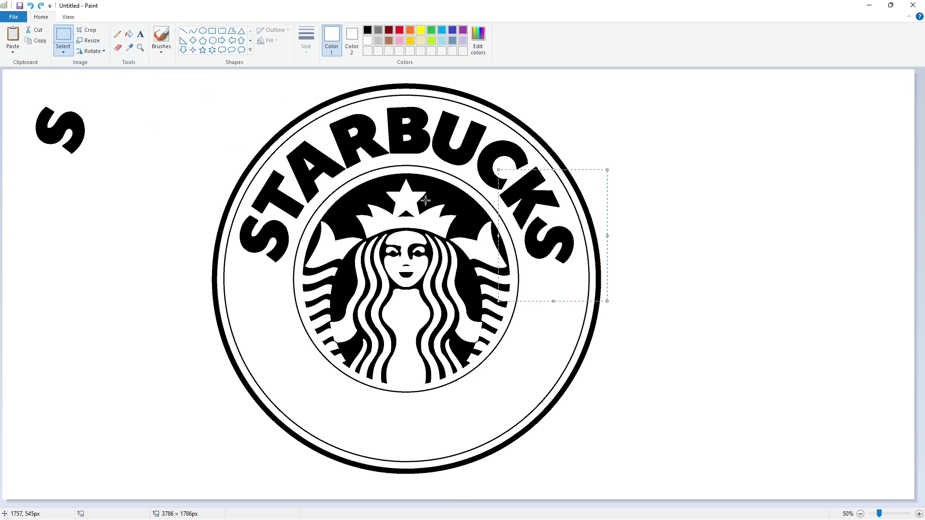
Try more flips and rotations on the S copy after the K, and undo its placement
{"action": "key", "text": "ctrl+z"}
{"action": "key", "text": "ctrl+y"}
{"action": "left_click", "coordinate": [91, 51]}
{"action": "left_click", "coordinate": [100, 79]}
{"action": "left_click", "coordinate": [91, 51]}
{"action": "left_click", "coordinate": [102, 103]}
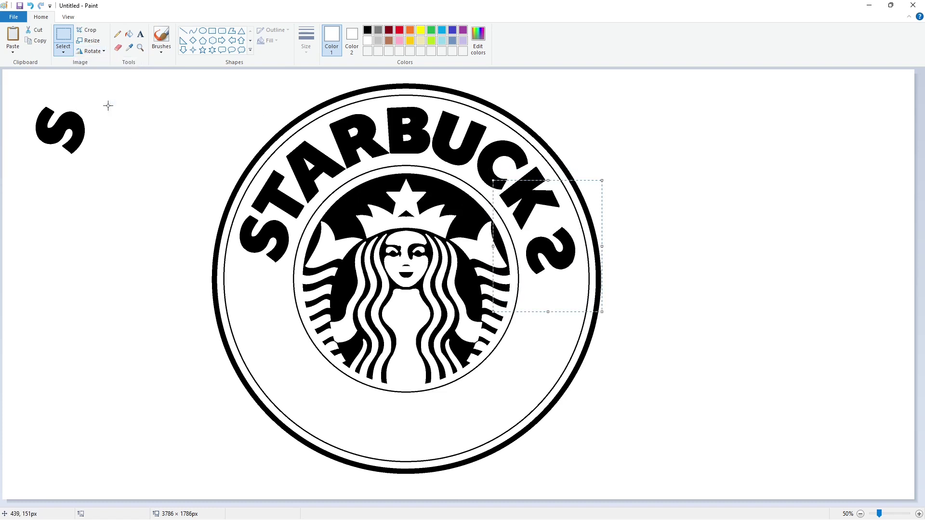
{"action": "left_click", "coordinate": [92, 51]}
{"action": "left_click", "coordinate": [98, 62]}
{"action": "left_click", "coordinate": [92, 51]}
{"action": "left_click", "coordinate": [102, 103]}
{"action": "left_click", "coordinate": [92, 51]}
{"action": "left_click", "coordinate": [98, 62]}
{"action": "key", "text": "ctrl+z"}
{"action": "key", "text": "ctrl+z"}
{"action": "key", "text": "ctrl+z"}
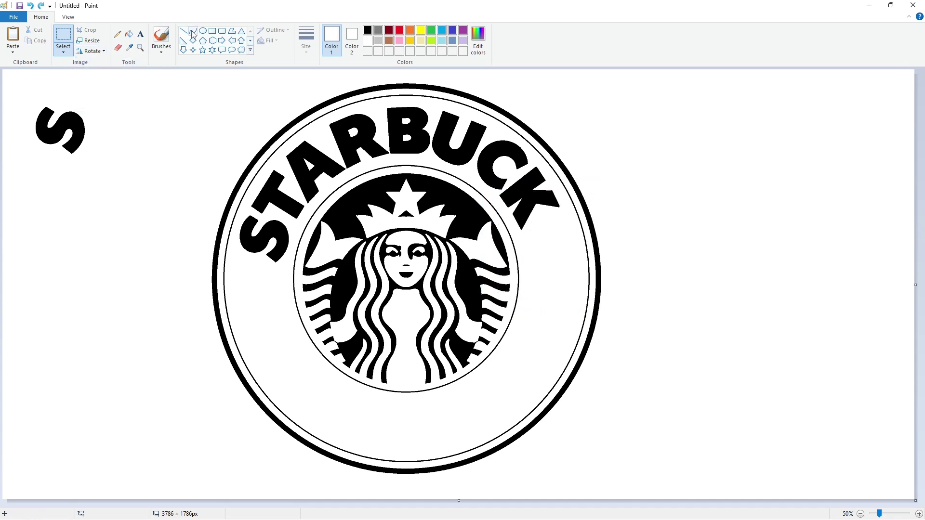
Outline the final letter S after the K with black curves and lines, and fill it black
{"action": "left_click", "coordinate": [193, 30]}
{"action": "left_click", "coordinate": [367, 30]}
{"action": "mouse_move", "coordinate": [572, 250]}
{"action": "left_mouse_down"}
{"action": "mouse_move", "coordinate": [547, 220]}
{"action": "mouse_move", "coordinate": [564, 211]}
{"action": "mouse_move", "coordinate": [542, 238]}
{"action": "mouse_move", "coordinate": [579, 260]}
{"action": "left_mouse_up"}
{"action": "left_click", "coordinate": [183, 30]}
{"action": "left_click", "coordinate": [194, 31]}
{"action": "left_click_drag", "start_coordinate": [536, 235], "coordinate": [527, 258]}
{"action": "key", "text": "ctrl+z"}
{"action": "left_click_drag", "start_coordinate": [532, 224], "coordinate": [527, 257]}
{"action": "left_click", "coordinate": [183, 31]}
{"action": "scroll", "coordinate": [525, 226], "scroll_direction": "up", "scroll_amount": 1}
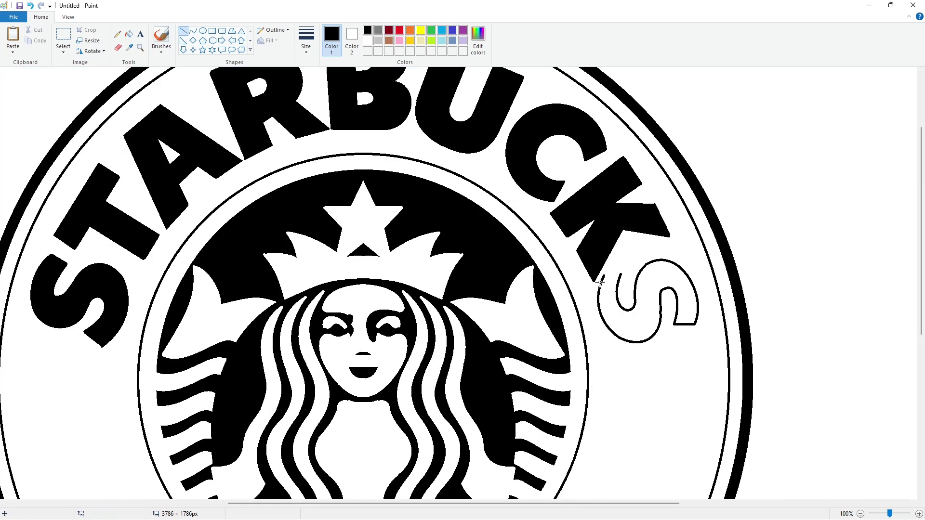
{"action": "left_click", "coordinate": [129, 34]}
{"action": "left_click", "coordinate": [861, 514]}
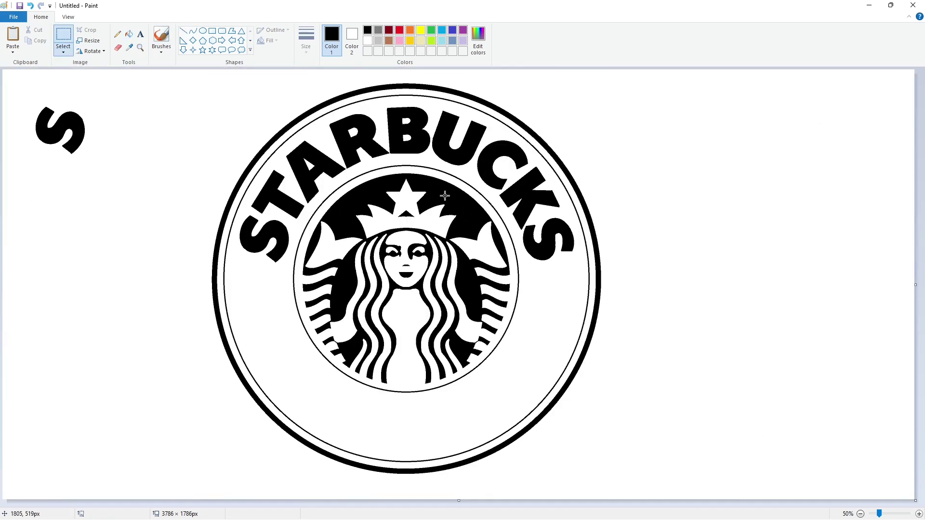
Place a copy of the STARBUCKS letter C beside the logo below the spare S and clear the fragments around it
{"action": "key", "text": "ctrl+v"}
{"action": "left_click", "coordinate": [94, 210]}
{"action": "left_click", "coordinate": [92, 263]}
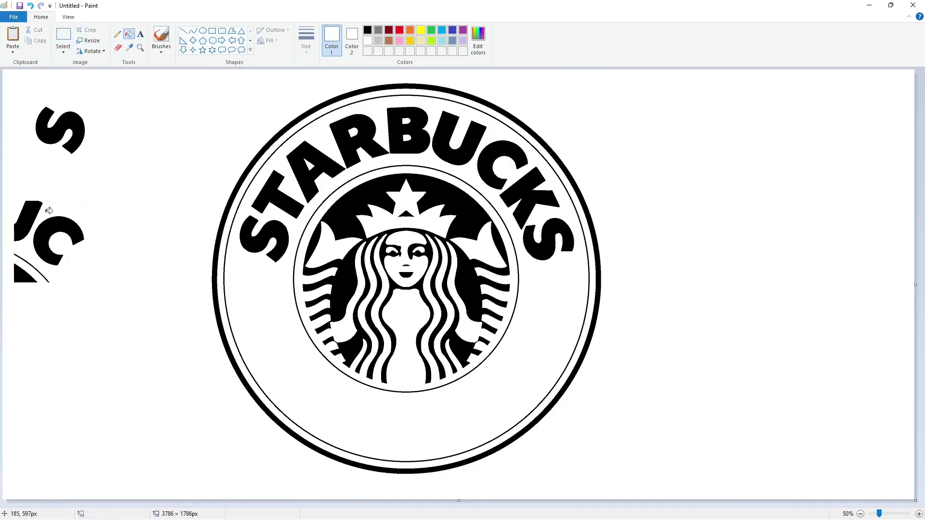
{"action": "left_click", "coordinate": [24, 217]}
{"action": "left_click", "coordinate": [24, 275]}
Place a copy of the spare C in the lower-left part of the ring to begin the word COFFEE
{"action": "left_click", "coordinate": [63, 36]}
{"action": "left_click_drag", "start_coordinate": [3, 70], "coordinate": [106, 196]}
{"action": "left_click_drag", "start_coordinate": [48, 120], "coordinate": [303, 384]}
{"action": "left_click", "coordinate": [400, 381]}
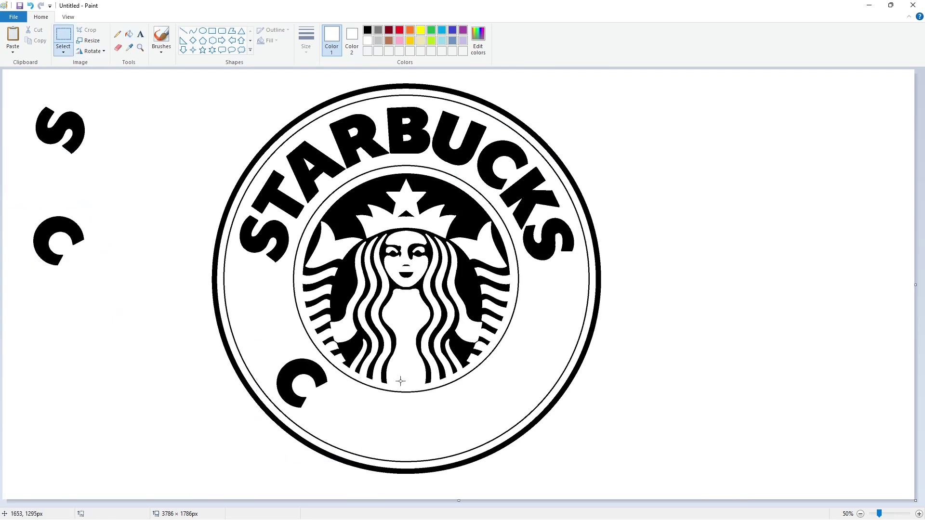
Draw a black-outlined circle after the lower C and a small ellipse outside the logo for the letter O
{"action": "left_click", "coordinate": [203, 31]}
{"action": "left_click", "coordinate": [368, 30]}
{"action": "left_click_drag", "start_coordinate": [314, 384], "coordinate": [360, 434]}
{"action": "mouse_move", "coordinate": [313, 415]}
{"action": "left_mouse_down"}
{"action": "mouse_move", "coordinate": [346, 420]}
{"action": "mouse_move", "coordinate": [110, 340]}
{"action": "left_mouse_up"}
Place a skewed copy of the small ellipse inside the circle after the C and fill the letter O black
{"action": "left_click", "coordinate": [63, 38]}
{"action": "key", "text": "ctrl+v"}
{"action": "left_click", "coordinate": [88, 40]}
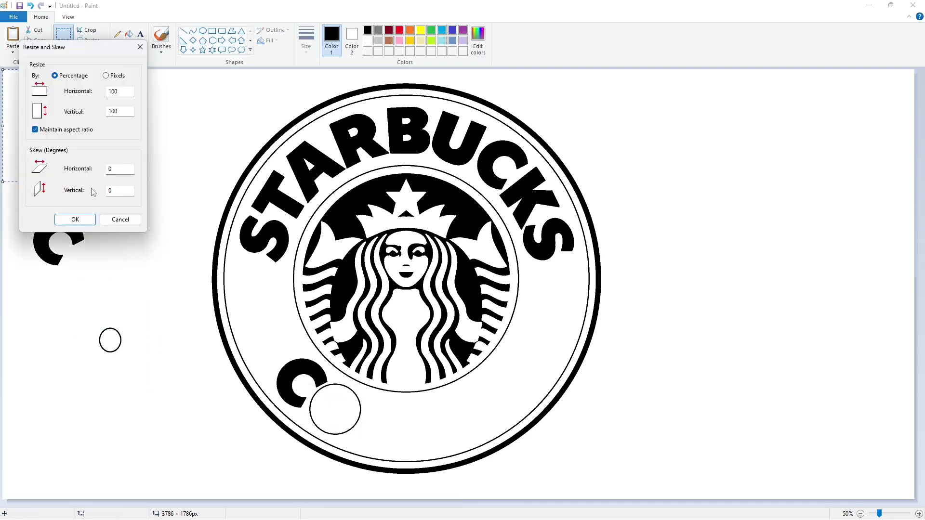
{"action": "left_click", "coordinate": [72, 219]}
{"action": "left_click_drag", "start_coordinate": [57, 155], "coordinate": [365, 434]}
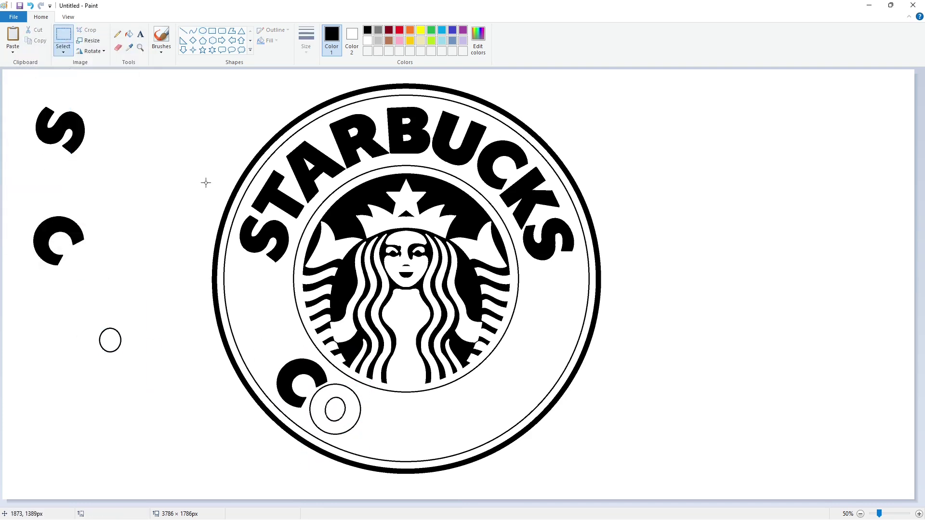
{"action": "left_click", "coordinate": [129, 33]}
{"action": "left_click", "coordinate": [326, 394]}
Outline the first F of COFFEE after the O with straight lines and fill it black
{"action": "left_click", "coordinate": [183, 30]}
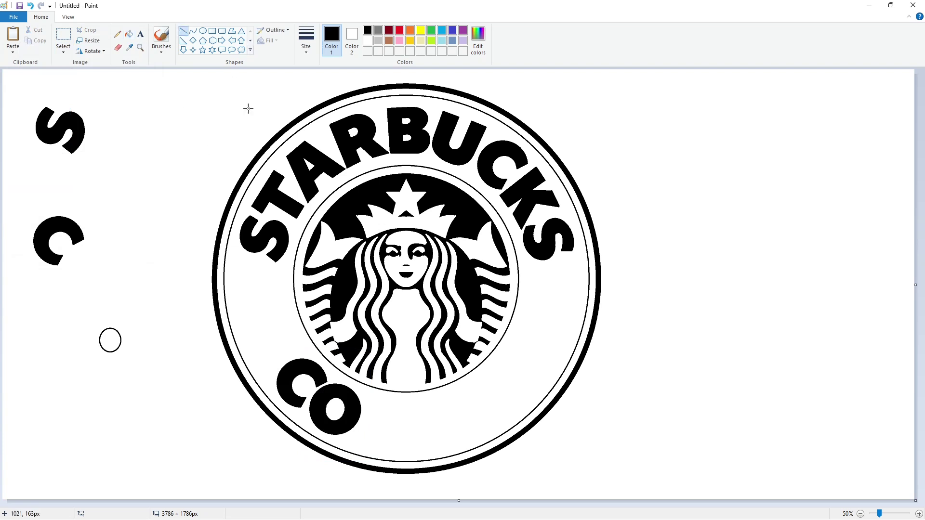
{"action": "mouse_move", "coordinate": [369, 398]}
{"action": "left_mouse_down"}
{"action": "mouse_move", "coordinate": [358, 443]}
{"action": "mouse_move", "coordinate": [377, 400]}
{"action": "mouse_move", "coordinate": [402, 404]}
{"action": "mouse_move", "coordinate": [400, 415]}
{"action": "mouse_move", "coordinate": [380, 414]}
{"action": "mouse_move", "coordinate": [376, 434]}
{"action": "mouse_move", "coordinate": [359, 444]}
{"action": "mouse_move", "coordinate": [378, 422]}
{"action": "mouse_move", "coordinate": [394, 436]}
{"action": "mouse_move", "coordinate": [374, 433]}
{"action": "left_mouse_up"}
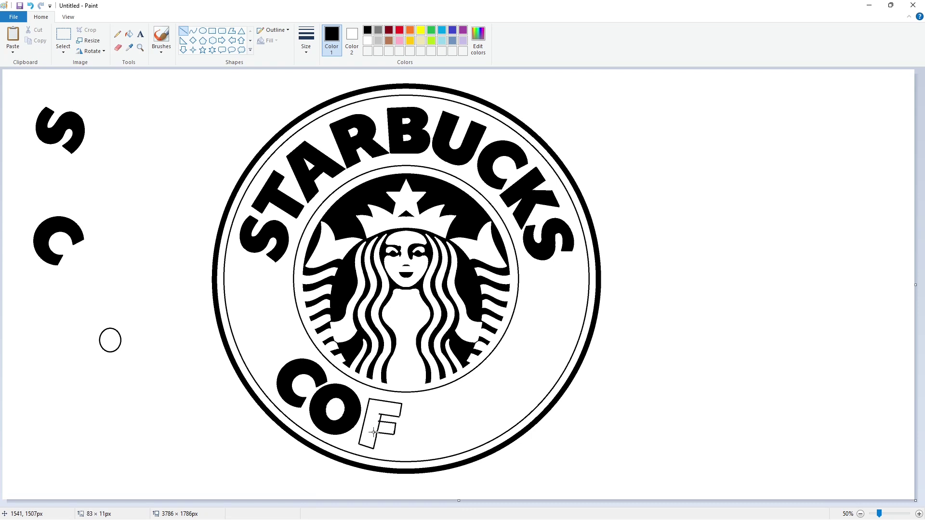
{"action": "left_click", "coordinate": [129, 33]}
{"action": "left_click", "coordinate": [390, 408]}
Outline the second F of COFFEE with straight lines and fill it black
{"action": "left_click", "coordinate": [183, 30]}
{"action": "mouse_move", "coordinate": [406, 404]}
{"action": "left_mouse_down"}
{"action": "mouse_move", "coordinate": [408, 449]}
{"action": "mouse_move", "coordinate": [440, 399]}
{"action": "mouse_move", "coordinate": [440, 413]}
{"action": "mouse_move", "coordinate": [420, 415]}
{"action": "mouse_move", "coordinate": [425, 448]}
{"action": "mouse_move", "coordinate": [440, 420]}
{"action": "mouse_move", "coordinate": [440, 432]}
{"action": "mouse_move", "coordinate": [420, 432]}
{"action": "left_mouse_up"}
{"action": "left_click", "coordinate": [128, 34]}
{"action": "left_click", "coordinate": [415, 409]}
{"action": "left_click", "coordinate": [431, 428]}
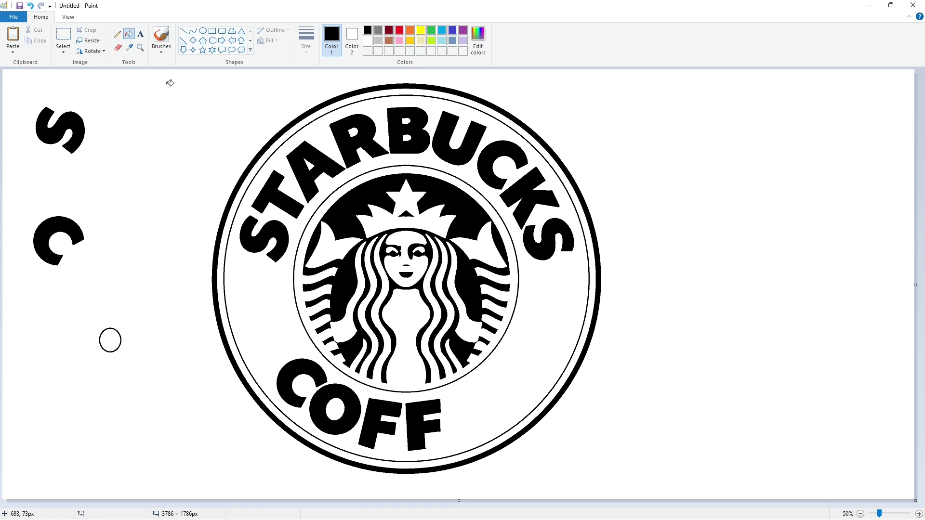
Outline the first E of COFFEE with straight lines, slanted to follow the ring
{"action": "left_click", "coordinate": [183, 31]}
{"action": "left_click_drag", "start_coordinate": [444, 399], "coordinate": [459, 441]}
{"action": "left_click_drag", "start_coordinate": [445, 399], "coordinate": [473, 384]}
{"action": "left_click_drag", "start_coordinate": [473, 384], "coordinate": [477, 392]}
{"action": "left_click", "coordinate": [480, 394]}
{"action": "mouse_move", "coordinate": [459, 442]}
{"action": "left_mouse_down"}
{"action": "mouse_move", "coordinate": [494, 426]}
{"action": "mouse_move", "coordinate": [461, 403]}
{"action": "mouse_move", "coordinate": [458, 410]}
{"action": "mouse_move", "coordinate": [484, 411]}
{"action": "left_mouse_up"}
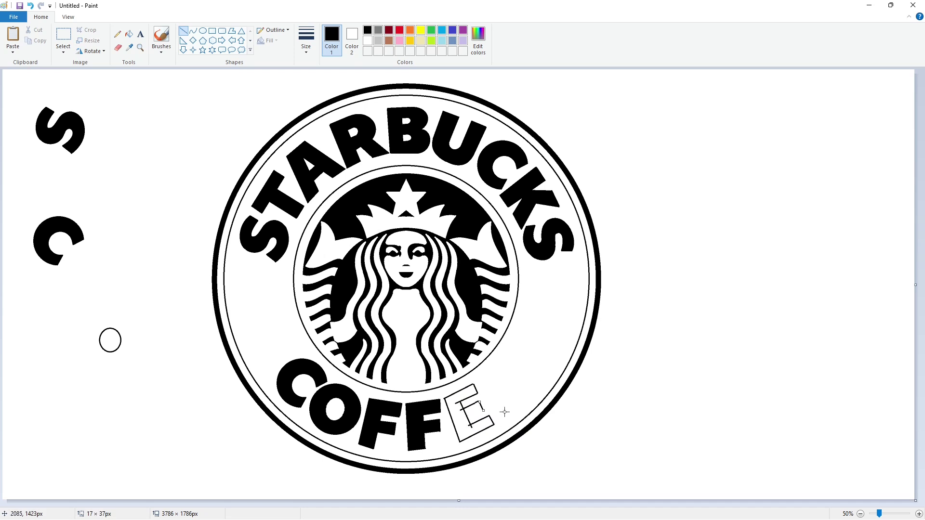
Fill the first E of COFFEE black and touch up its edges with white lines
{"action": "left_click", "coordinate": [129, 34]}
{"action": "left_click", "coordinate": [469, 400]}
{"action": "left_click", "coordinate": [471, 405]}
{"action": "scroll", "coordinate": [614, 440], "scroll_direction": "up", "scroll_amount": 1}
{"action": "left_click", "coordinate": [183, 30]}
{"action": "left_click", "coordinate": [367, 41]}
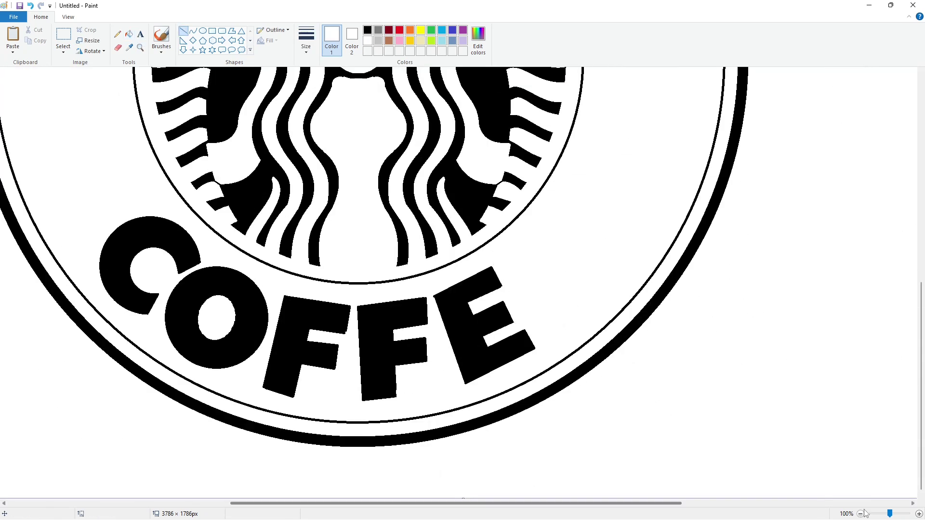
{"action": "scroll", "coordinate": [654, 400], "scroll_direction": "down", "scroll_amount": 1}
Outline the last E of COFFEE with black straight lines along the ring and fill it black
{"action": "left_click", "coordinate": [367, 30]}
{"action": "mouse_move", "coordinate": [504, 418]}
{"action": "left_mouse_down"}
{"action": "mouse_move", "coordinate": [477, 382]}
{"action": "mouse_move", "coordinate": [498, 360]}
{"action": "mouse_move", "coordinate": [508, 367]}
{"action": "left_mouse_up"}
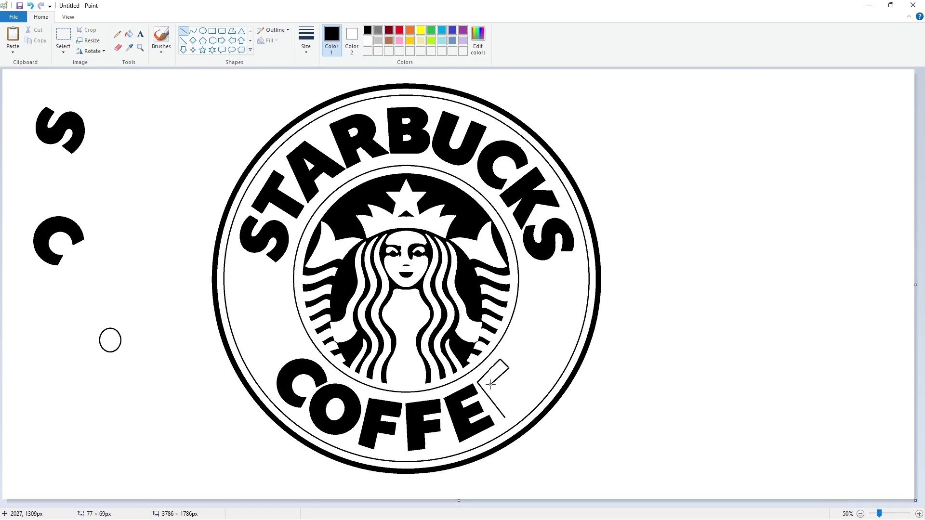
{"action": "mouse_move", "coordinate": [505, 417]}
{"action": "left_mouse_down"}
{"action": "mouse_move", "coordinate": [534, 395]}
{"action": "mouse_move", "coordinate": [523, 385]}
{"action": "mouse_move", "coordinate": [508, 395]}
{"action": "mouse_move", "coordinate": [513, 403]}
{"action": "mouse_move", "coordinate": [495, 389]}
{"action": "mouse_move", "coordinate": [518, 382]}
{"action": "left_mouse_up"}
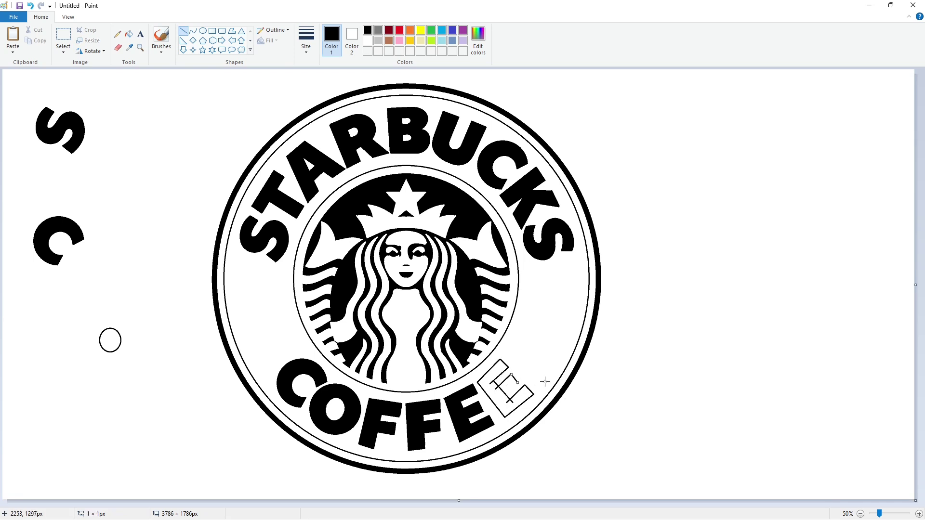
{"action": "left_click", "coordinate": [129, 34]}
{"action": "left_click", "coordinate": [503, 405]}
Draw a five-point star about 163 × 165 px on the ring's left side and fill it black
{"action": "left_click", "coordinate": [203, 50]}
{"action": "left_click_drag", "start_coordinate": [241, 297], "coordinate": [281, 332]}
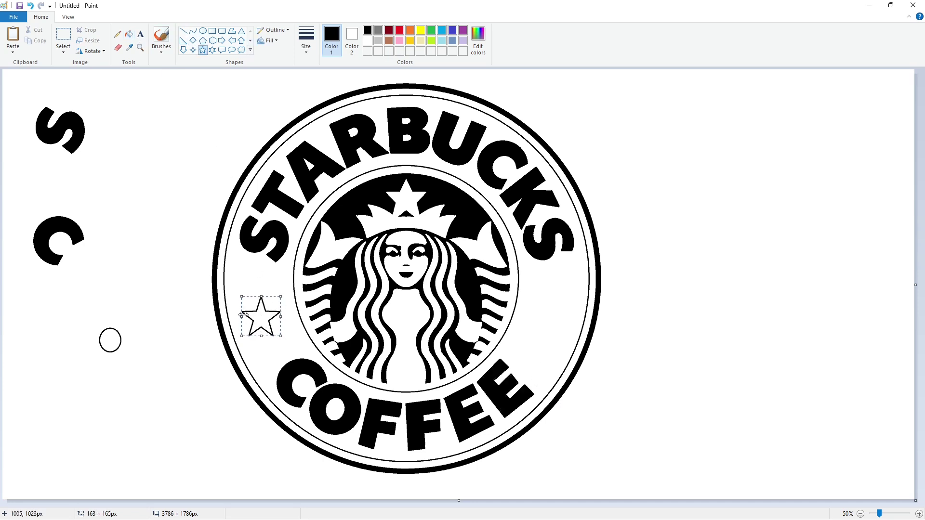
{"action": "left_click", "coordinate": [129, 33]}
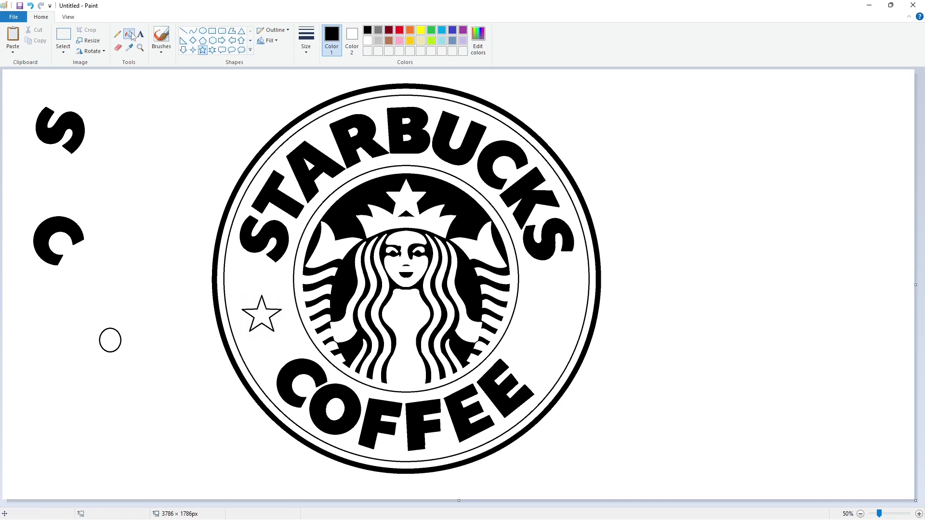
{"action": "left_click", "coordinate": [261, 316]}
Copy the black star to the matching spot on the ring's right side
{"action": "left_click", "coordinate": [63, 39]}
{"action": "left_click_drag", "start_coordinate": [235, 289], "coordinate": [291, 340]}
{"action": "key", "text": "ctrl+c"}
{"action": "key", "text": "ctrl+v"}
{"action": "left_click_drag", "start_coordinate": [31, 98], "coordinate": [551, 316]}
{"action": "left_click", "coordinate": [632, 329]}
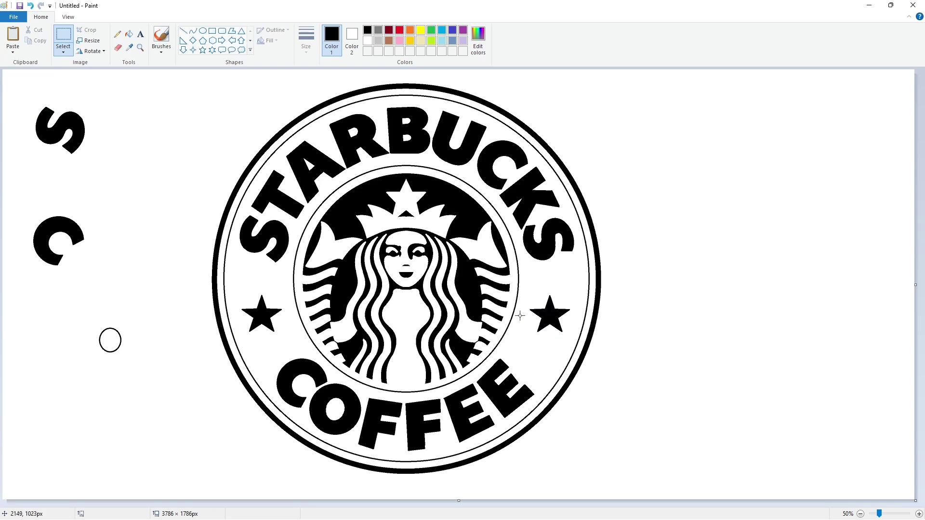
Touch up small details of the siren emblem with black and white curves and lines
{"action": "scroll", "coordinate": [662, 368], "scroll_direction": "up", "scroll_amount": 1}
{"action": "left_click_drag", "start_coordinate": [432, 505], "coordinate": [600, 504]}
{"action": "left_click", "coordinate": [193, 31]}
{"action": "mouse_move", "coordinate": [470, 218]}
{"action": "left_mouse_down"}
{"action": "mouse_move", "coordinate": [465, 207]}
{"action": "mouse_move", "coordinate": [469, 221]}
{"action": "left_mouse_up"}
{"action": "left_click", "coordinate": [367, 41]}
{"action": "left_click", "coordinate": [183, 31]}
{"action": "left_click", "coordinate": [367, 30]}
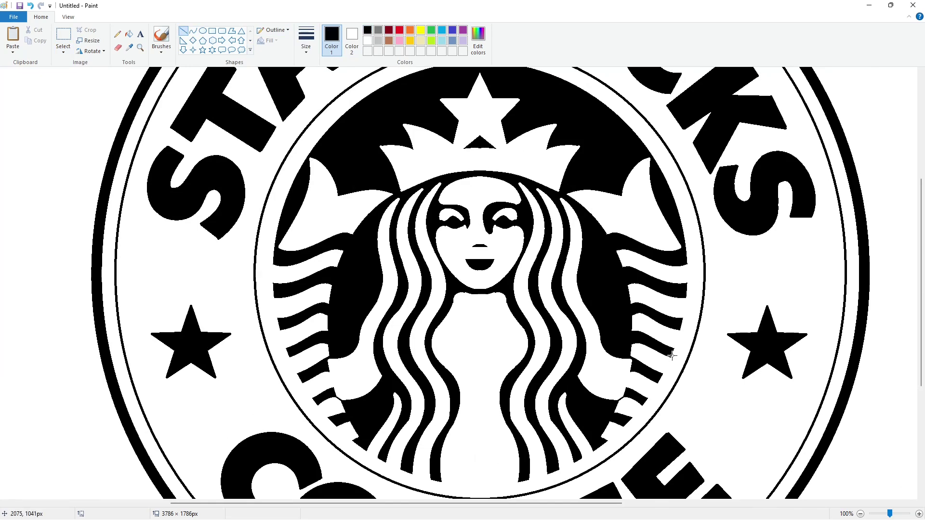
{"action": "left_click", "coordinate": [861, 514]}
Mix a darker green and fill the logo's outer ring and the lettering band with it
{"action": "left_click", "coordinate": [129, 33]}
{"action": "left_click", "coordinate": [431, 29]}
{"action": "left_click", "coordinate": [478, 39]}
{"action": "left_click_drag", "start_coordinate": [563, 262], "coordinate": [562, 266]}
{"action": "left_click", "coordinate": [378, 333]}
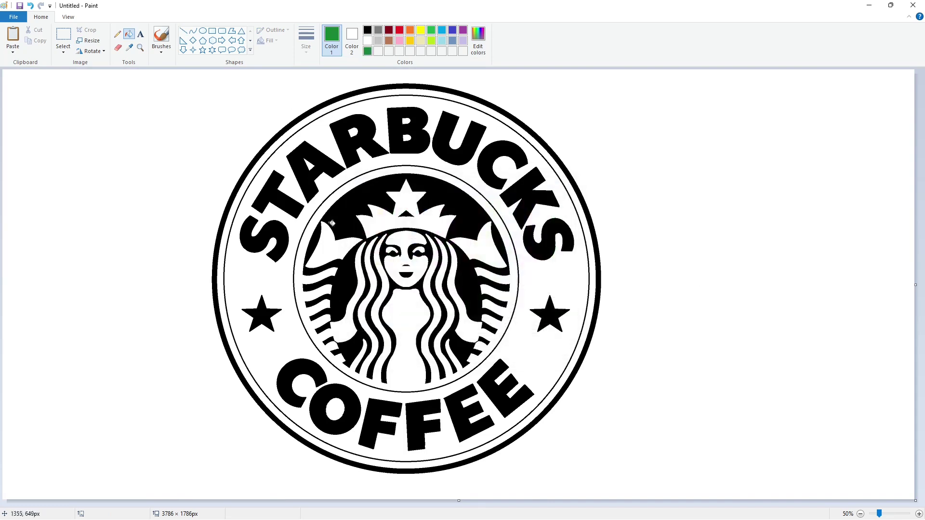
{"action": "left_click", "coordinate": [477, 96]}
{"action": "left_click", "coordinate": [466, 172]}
{"action": "left_click", "coordinate": [478, 38]}
{"action": "left_click", "coordinate": [563, 186]}
Mix a brighter green and recolour the lettering band and the outer ring with it
{"action": "left_click", "coordinate": [431, 30]}
{"action": "left_click", "coordinate": [478, 39]}
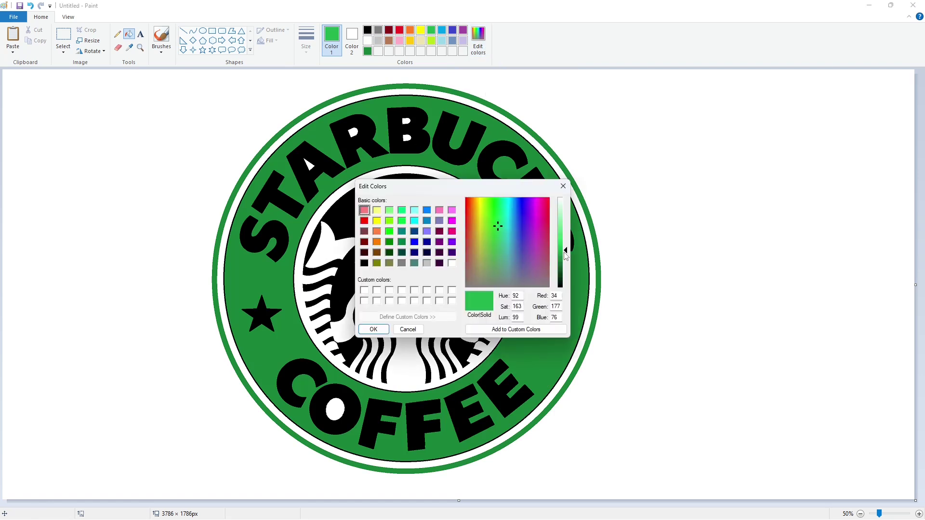
{"action": "left_click", "coordinate": [374, 329]}
{"action": "left_click", "coordinate": [566, 289]}
{"action": "left_click", "coordinate": [585, 198]}
Fill the emblem's thin circle outline and the openings in the letters A, B, R and O with the brighter green
{"action": "left_click", "coordinate": [310, 165]}
{"action": "left_click", "coordinate": [310, 318]}
{"action": "key", "text": "ctrl+z"}
{"action": "left_click", "coordinate": [309, 328]}
{"action": "left_click", "coordinate": [409, 137]}
{"action": "left_click", "coordinate": [409, 122]}
{"action": "left_click", "coordinate": [353, 130]}
{"action": "left_click", "coordinate": [336, 409]}
Fill both side stars and the letters S, T and A of STARBUCKS with white
{"action": "left_click", "coordinate": [367, 41]}
{"action": "left_click", "coordinate": [261, 314]}
{"action": "left_click", "coordinate": [550, 314]}
{"action": "left_click", "coordinate": [270, 244]}
{"action": "left_click", "coordinate": [301, 190]}
{"action": "left_click", "coordinate": [341, 159]}
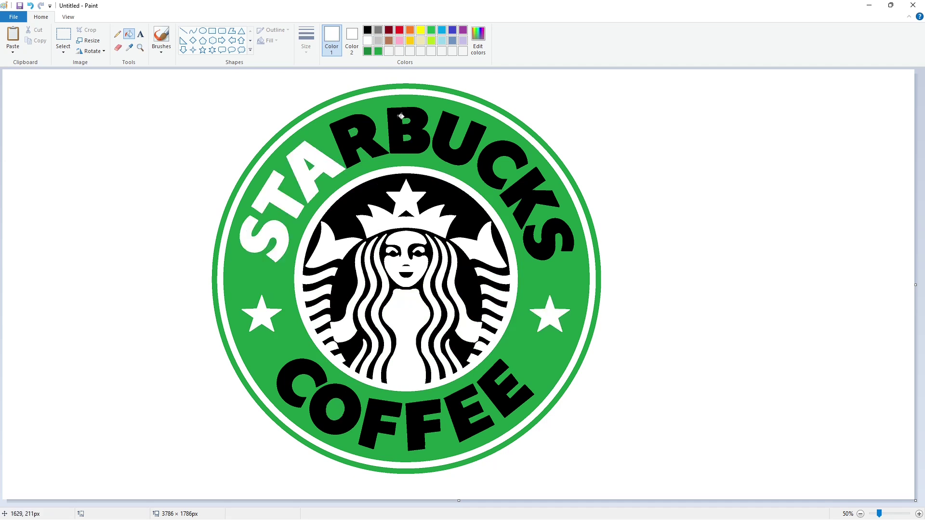
Darken the green to RGB 29, 148, 65 and recolour the green areas of the ring
{"action": "left_click", "coordinate": [379, 51]}
{"action": "left_click", "coordinate": [475, 53]}
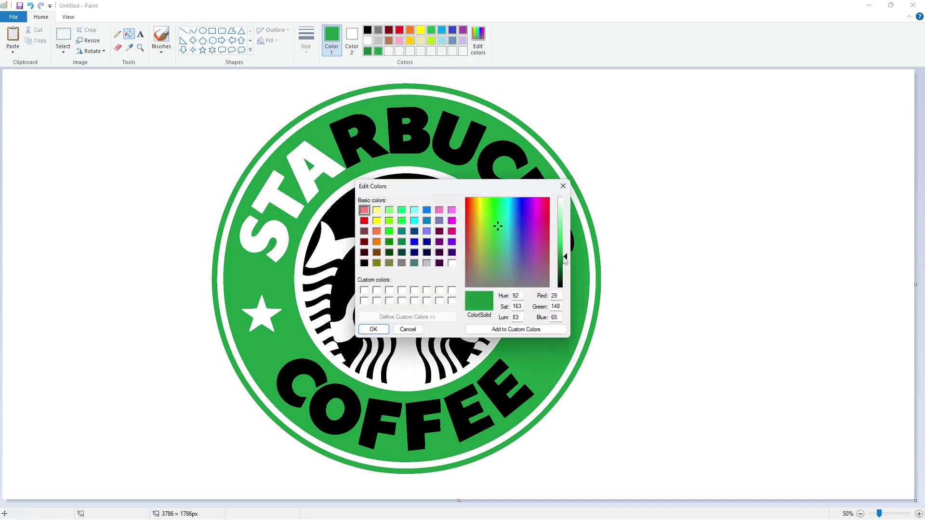
{"action": "left_click", "coordinate": [407, 329]}
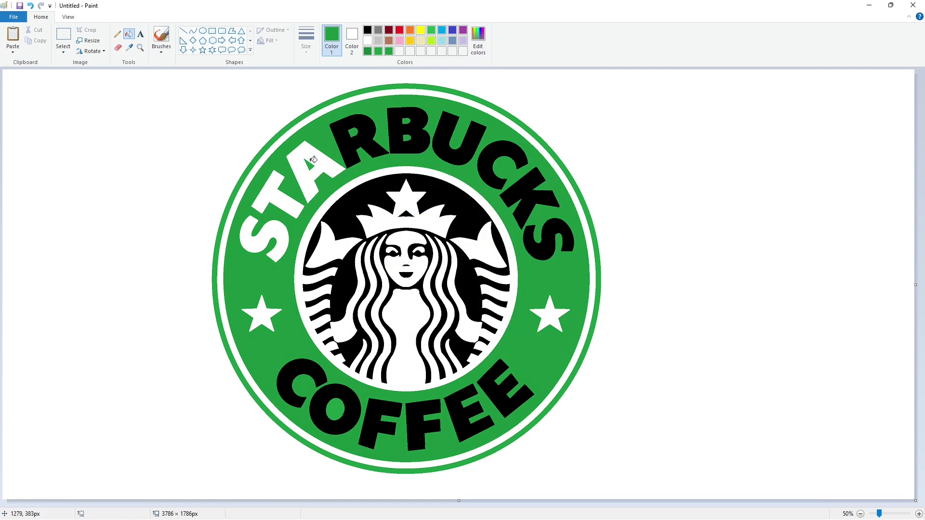
Fill the remaining black letters R, B, U, C, K and S of STARBUCKS with white
{"action": "left_click", "coordinate": [368, 40]}
{"action": "left_click", "coordinate": [371, 149]}
{"action": "left_click", "coordinate": [397, 131]}
{"action": "left_click", "coordinate": [443, 135]}
{"action": "left_click", "coordinate": [492, 164]}
{"action": "left_click", "coordinate": [526, 196]}
{"action": "left_click", "coordinate": [542, 243]}
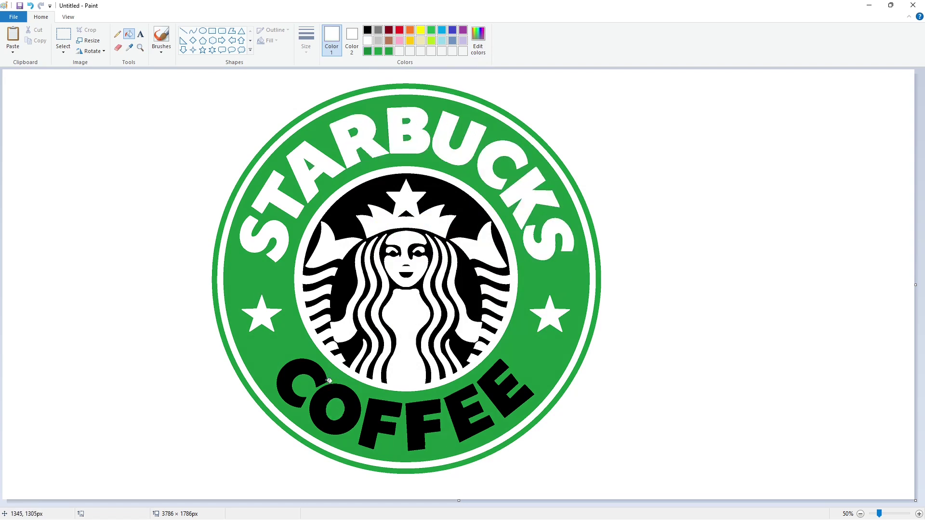
Fill all the letters of COFFEE with white
{"action": "left_click", "coordinate": [331, 388]}
{"action": "left_click", "coordinate": [323, 400]}
{"action": "left_click", "coordinate": [374, 424]}
{"action": "left_click", "coordinate": [420, 424]}
{"action": "left_click", "coordinate": [463, 420]}
{"action": "left_click", "coordinate": [506, 394]}
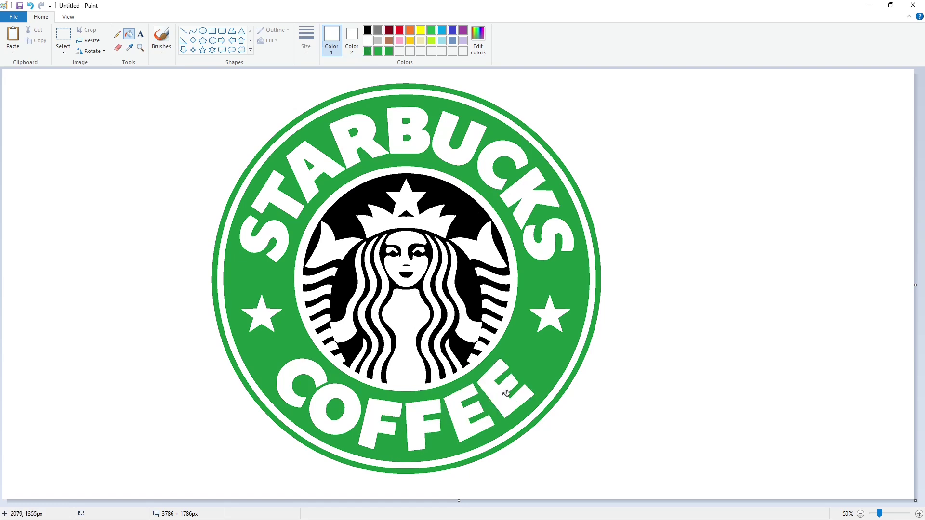
Darken the green to RGB 27, 133, 58 and recolour the outer ring, lettering band and the O's opening
{"action": "left_click", "coordinate": [478, 38]}
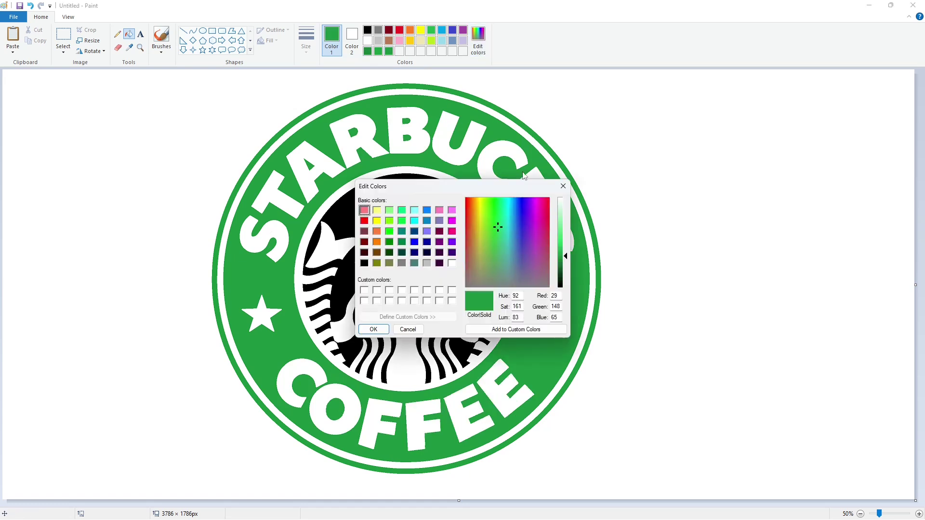
{"action": "left_click_drag", "start_coordinate": [565, 260], "coordinate": [565, 264]}
{"action": "left_click", "coordinate": [378, 331]}
{"action": "left_click", "coordinate": [434, 90]}
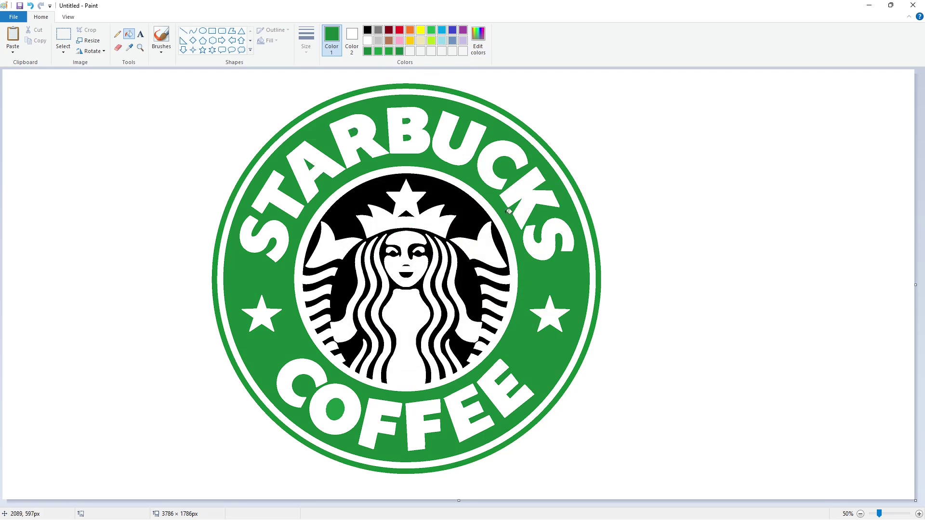
{"action": "left_click", "coordinate": [336, 409]}
Shift the green slightly toward blue-green in two rounds of colour mixing and recolour the outer ring and lettering band
{"action": "left_click", "coordinate": [478, 41]}
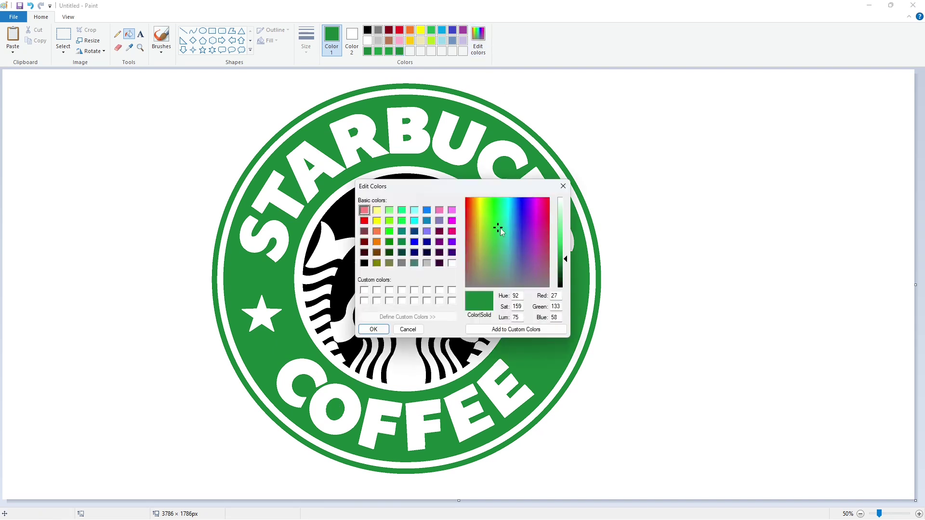
{"action": "left_click", "coordinate": [502, 224]}
{"action": "left_click", "coordinate": [374, 329]}
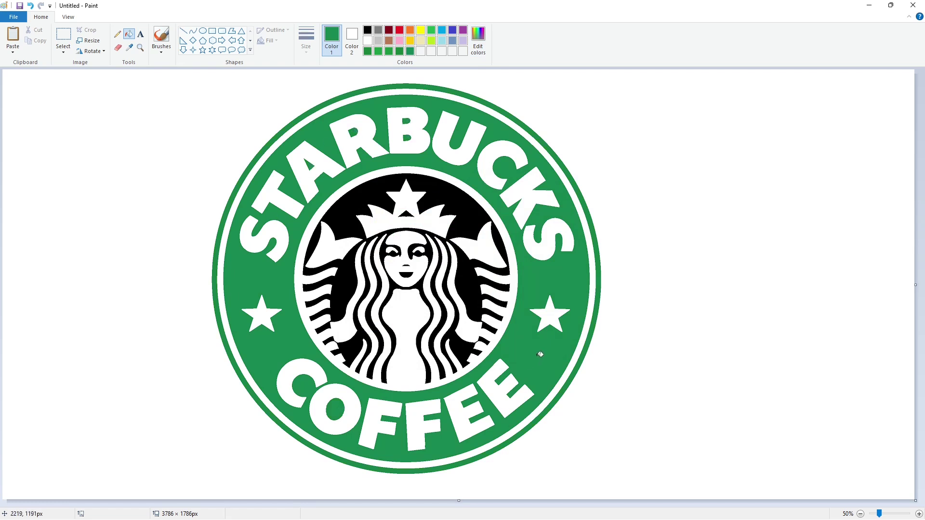
{"action": "left_click", "coordinate": [478, 41]}
{"action": "left_click", "coordinate": [374, 332]}
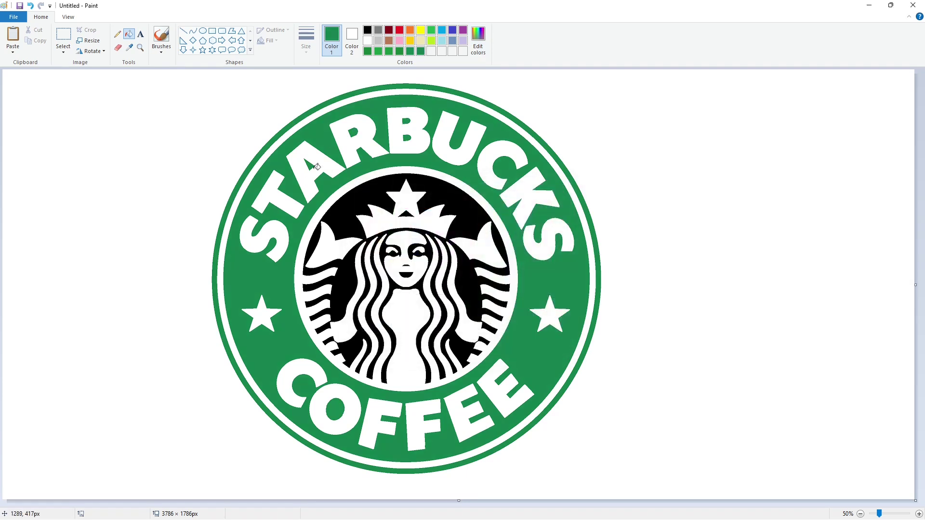